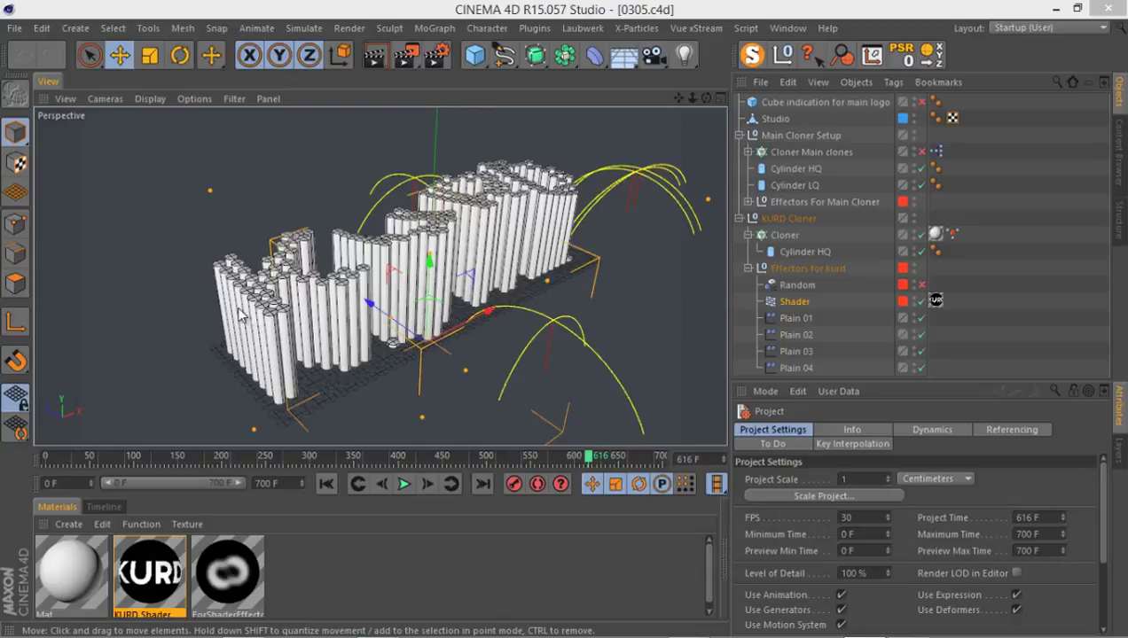
# Move Plain 01 through Plain 04 onto the red layer
pyautogui.click(217, 240)
pyautogui.scroll(3, 219, 253)
pyautogui.scroll(3, 221, 266)
pyautogui.scroll(3, 223, 281)
pyautogui.keyDown('alt'); pyautogui.moveTo(303, 232); pyautogui.dragTo(431, 164); pyautogui.keyUp('alt')
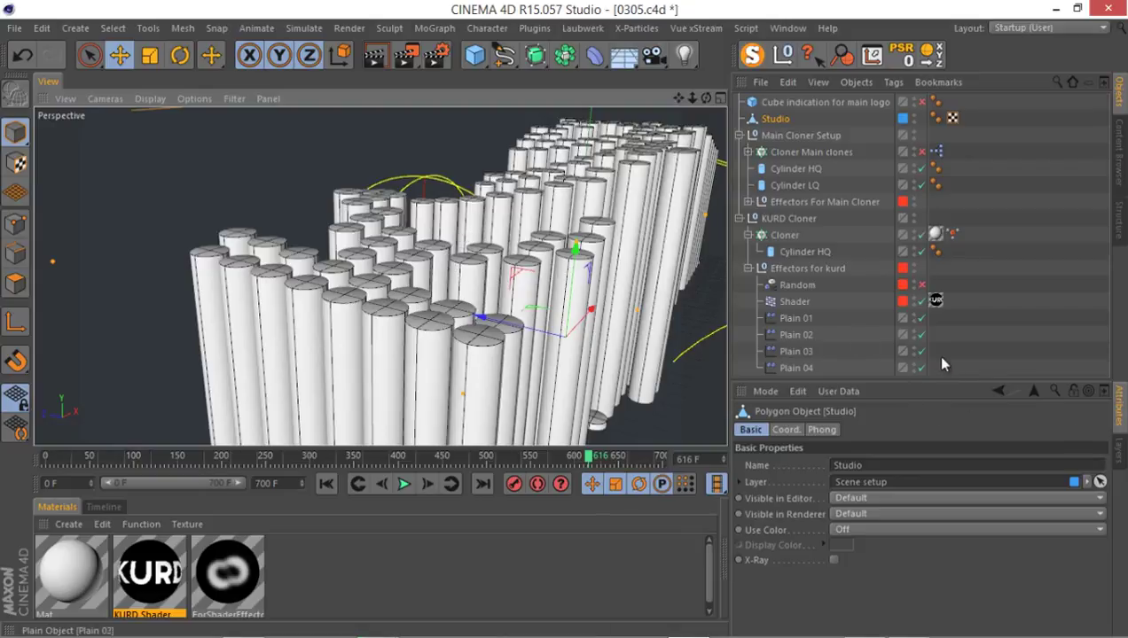
pyautogui.moveTo(934, 383); pyautogui.dragTo(933, 458)
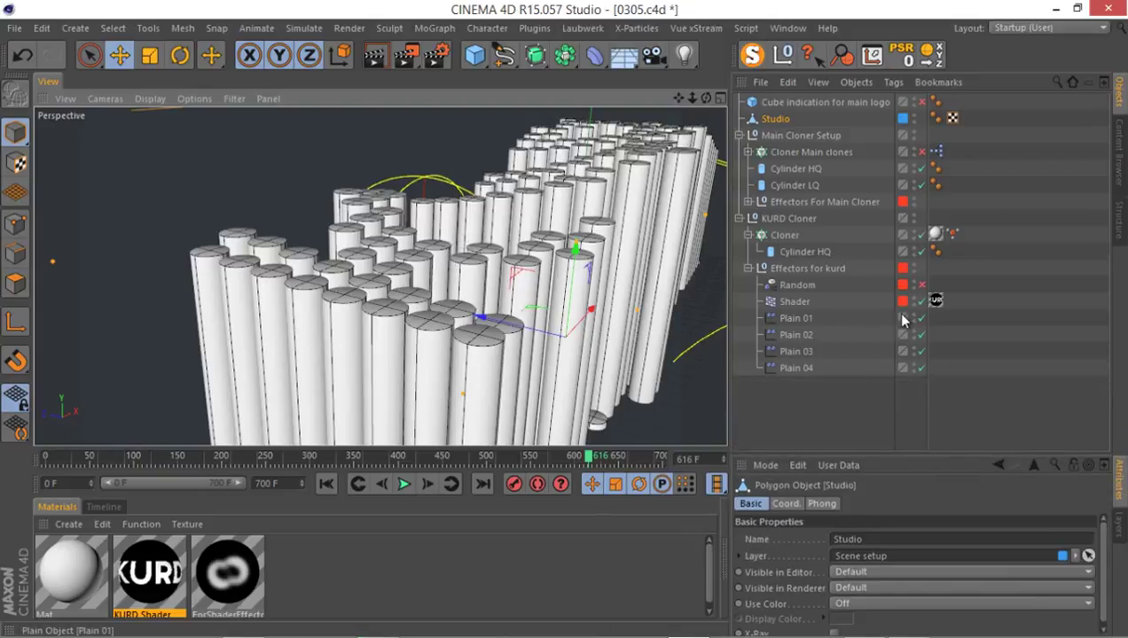
pyautogui.moveTo(903, 321); pyautogui.dragTo(903, 368)
# Select the Cylinder HQ inside the KURD Cloner and bring up the File menu
pyautogui.keyDown('alt'); pyautogui.moveTo(457, 282); pyautogui.dragTo(422, 321); pyautogui.keyUp('alt')
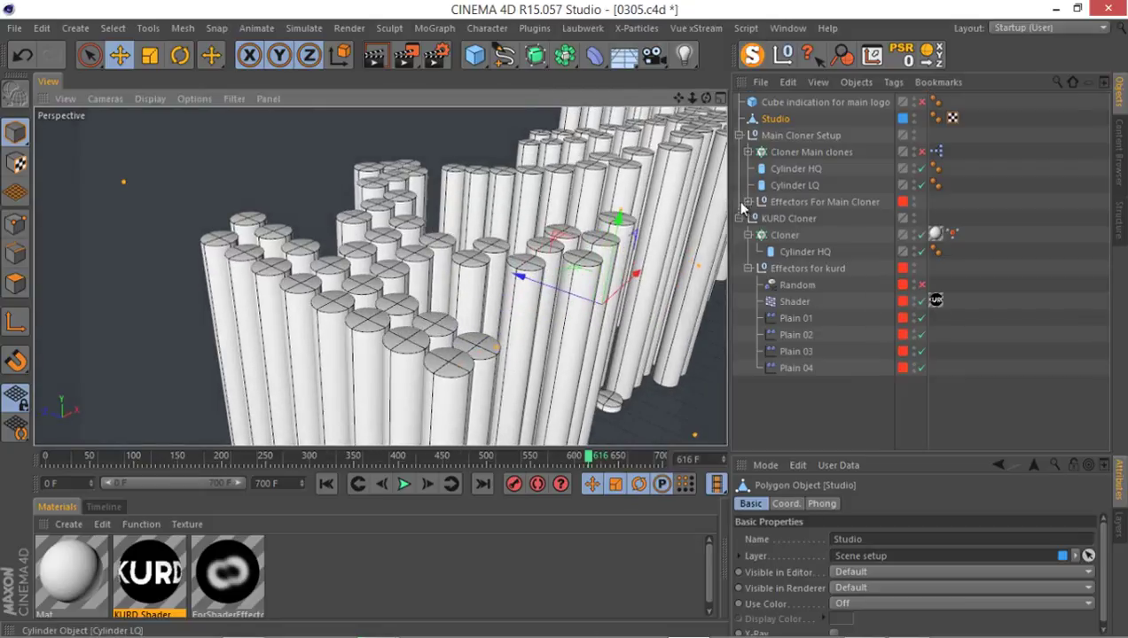
pyautogui.click(791, 253)
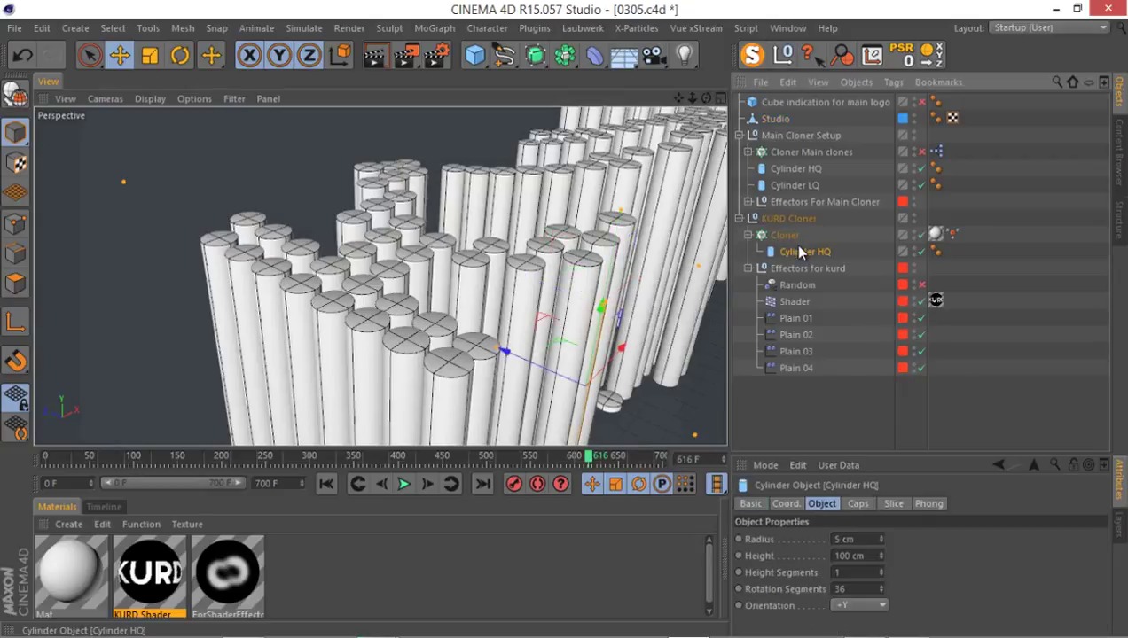
pyautogui.click(14, 27)
# Start a new project and paste Cylinder HQ into it
pyautogui.click(30, 53)
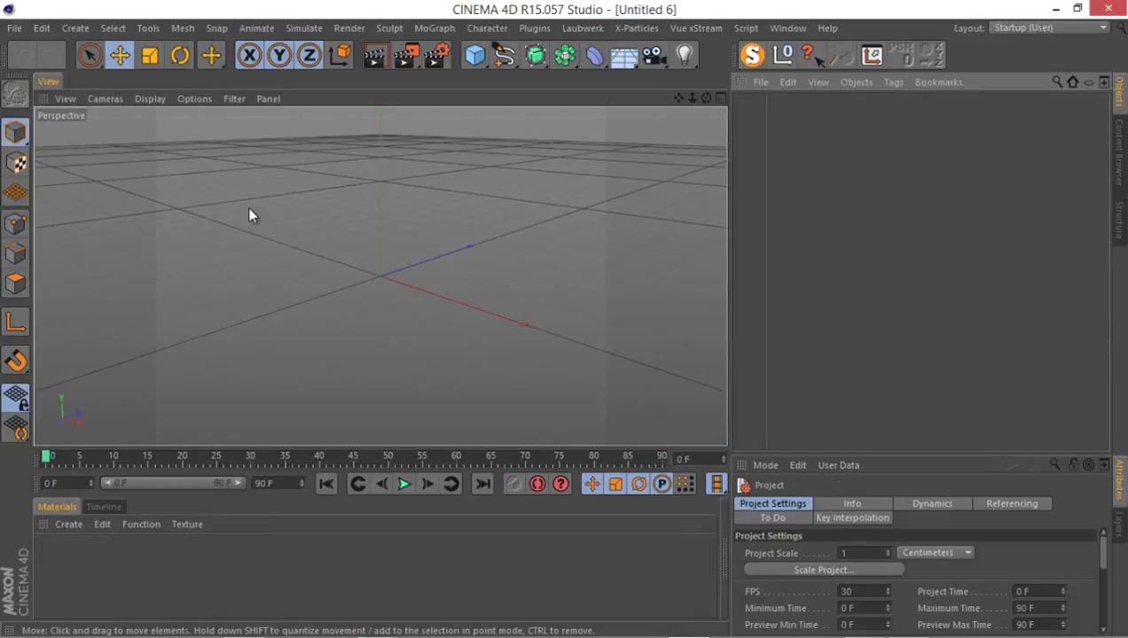
pyautogui.hotkey('ctrl', 'v')
pyautogui.moveTo(330, 286)
pyautogui.keyDown('alt'); pyautogui.mouseDown()
pyautogui.moveTo(400, 241)
pyautogui.moveTo(476, 236)
pyautogui.moveTo(418, 262)
pyautogui.moveTo(462, 250)
pyautogui.moveTo(407, 239)
pyautogui.moveTo(413, 282)
pyautogui.moveTo(423, 248)
pyautogui.moveTo(510, 277)
pyautogui.moveTo(475, 239)
pyautogui.moveTo(426, 141)
pyautogui.moveTo(416, 232)
pyautogui.moveTo(555, 231)
pyautogui.moveTo(545, 263)
pyautogui.mouseUp(); pyautogui.keyUp('alt')
pyautogui.scroll(2, 463, 251)
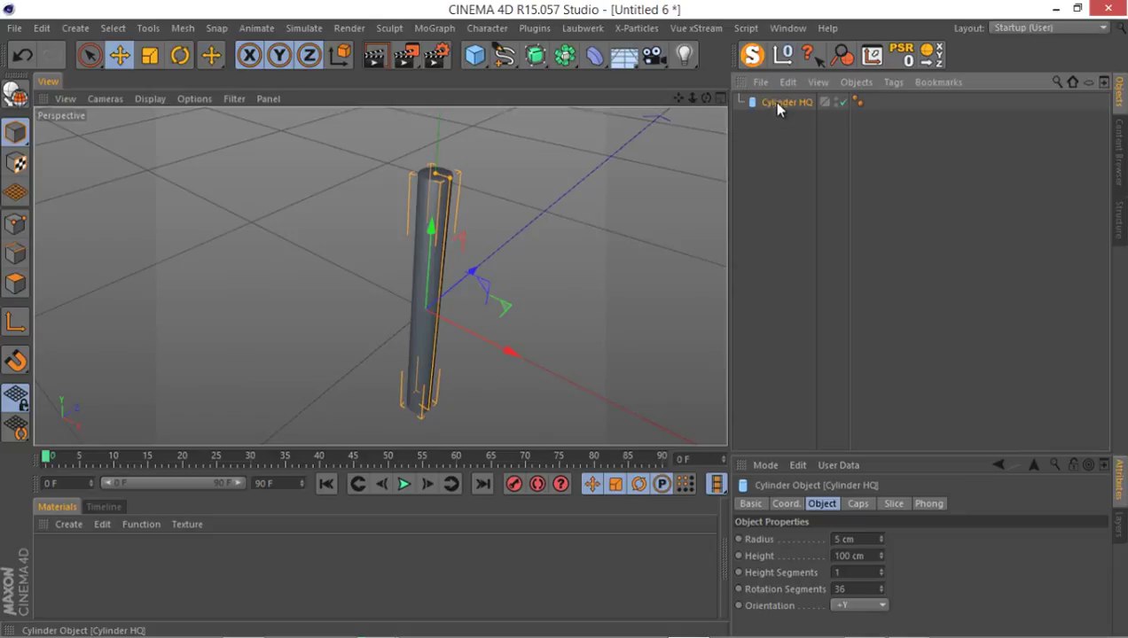
# Duplicate Cylinder HQ into HQ.1 and HQ.2, then hide all three in the editor
pyautogui.moveTo(772, 101)
pyautogui.keyDown('ctrl'); pyautogui.mouseDown()
pyautogui.moveTo(783, 118)
pyautogui.moveTo(764, 142)
pyautogui.mouseUp(); pyautogui.keyUp('ctrl')
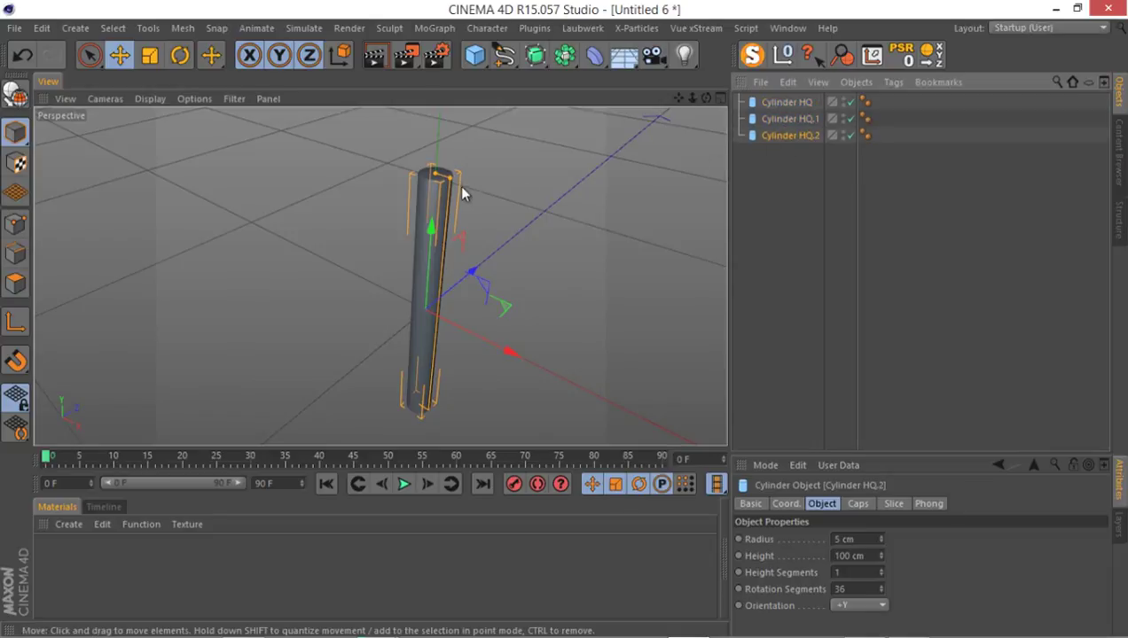
pyautogui.click(776, 208)
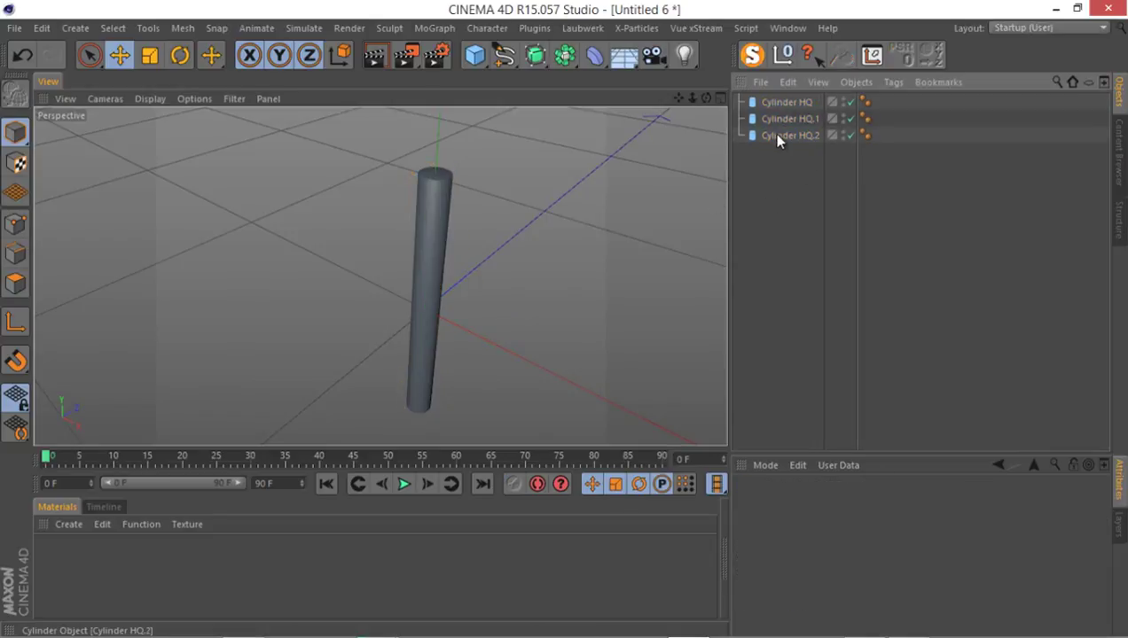
pyautogui.click(777, 138)
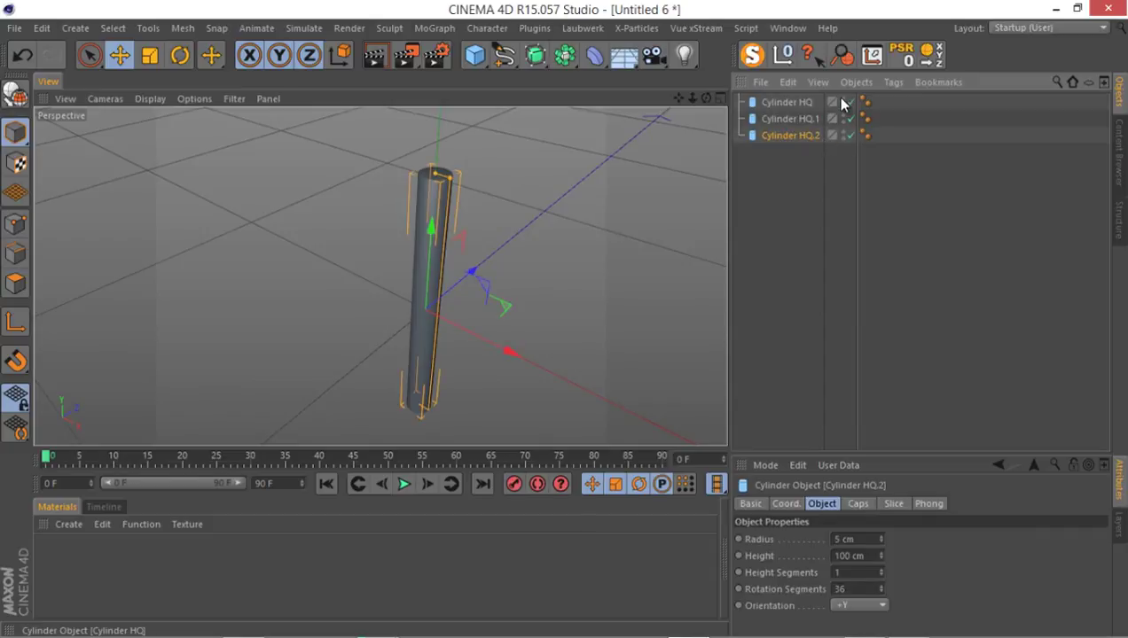
pyautogui.moveTo(844, 117); pyautogui.dragTo(843, 138)
pyautogui.click(844, 103)
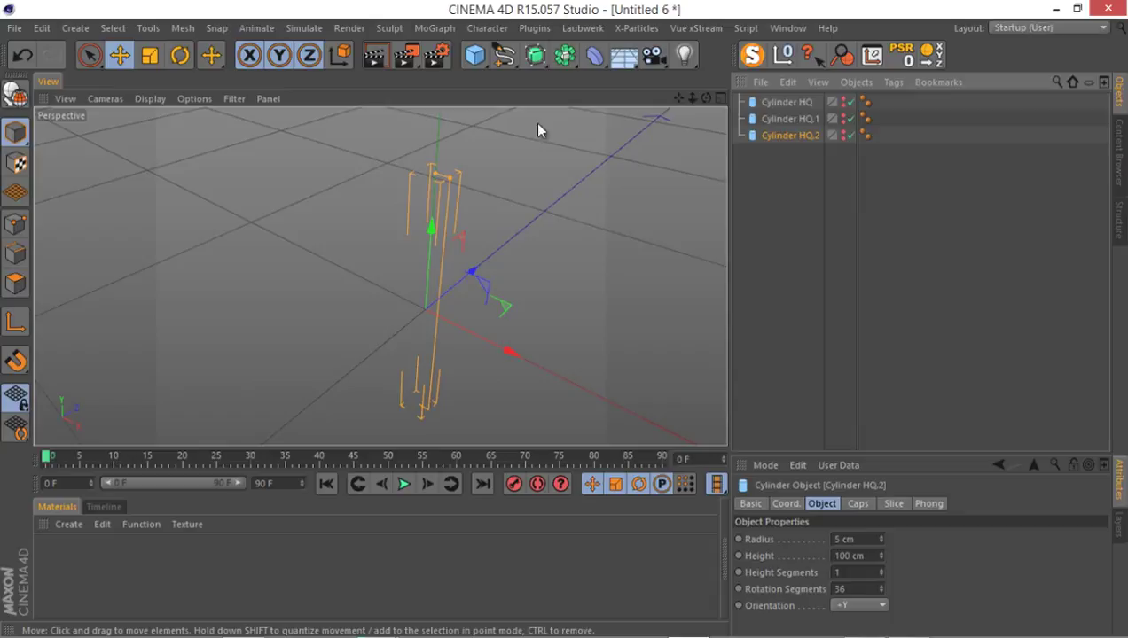
# Add a Tube primitive with 4 cm inner and 5 cm outer radius
pyautogui.click(474, 55)
pyautogui.click(808, 138)
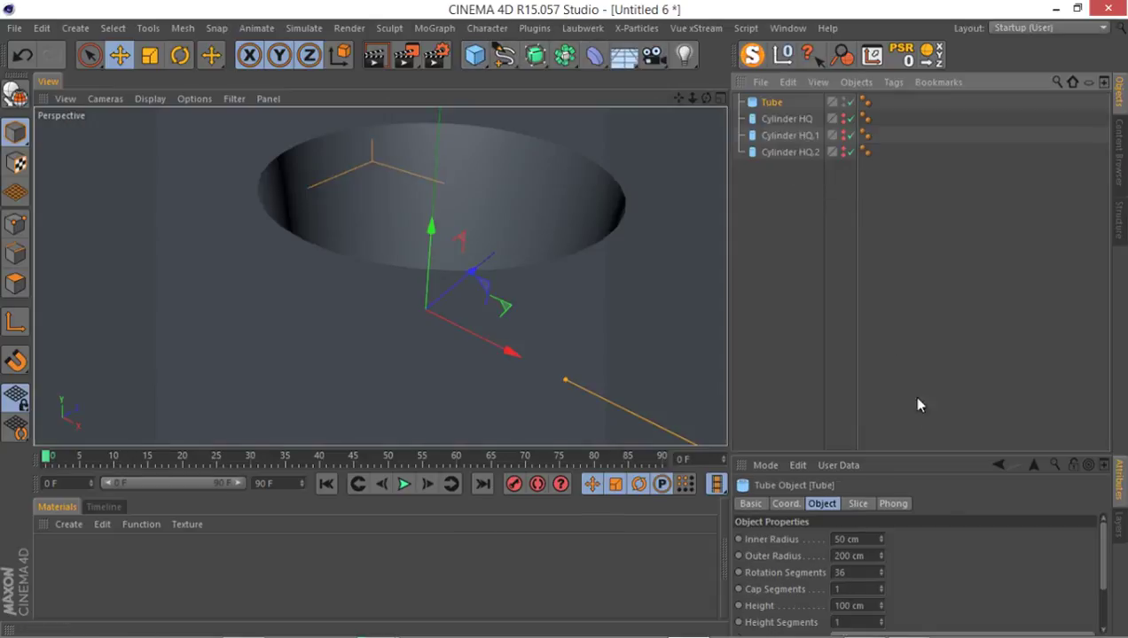
pyautogui.click(857, 539)
pyautogui.write('4')
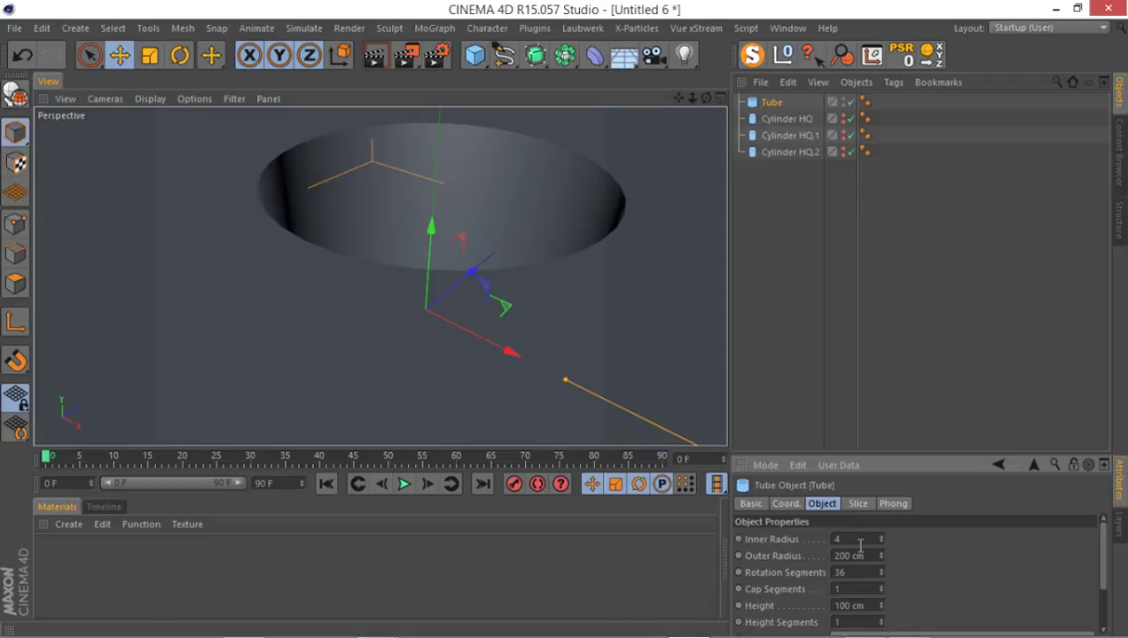
pyautogui.press('Tab')
pyautogui.write('5')
pyautogui.press('Return')
# Enable the tube's fillet with 3 segments and delete a stray duplicate
pyautogui.click(785, 120)
pyautogui.click(759, 102)
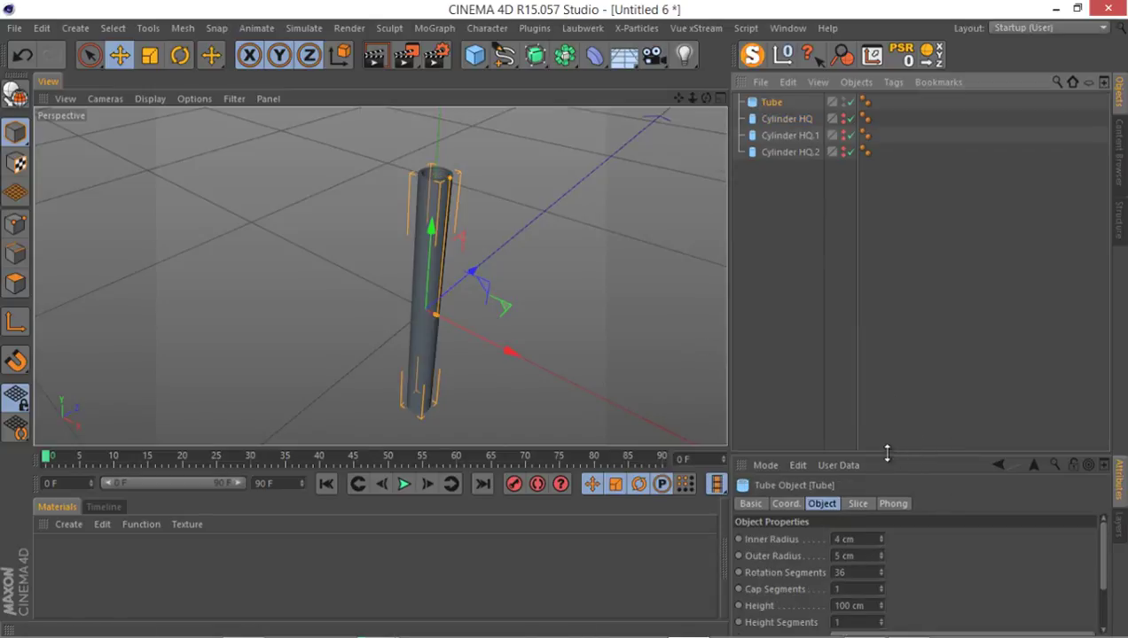
pyautogui.moveTo(892, 460); pyautogui.dragTo(889, 341)
pyautogui.scroll(2, 153, 125)
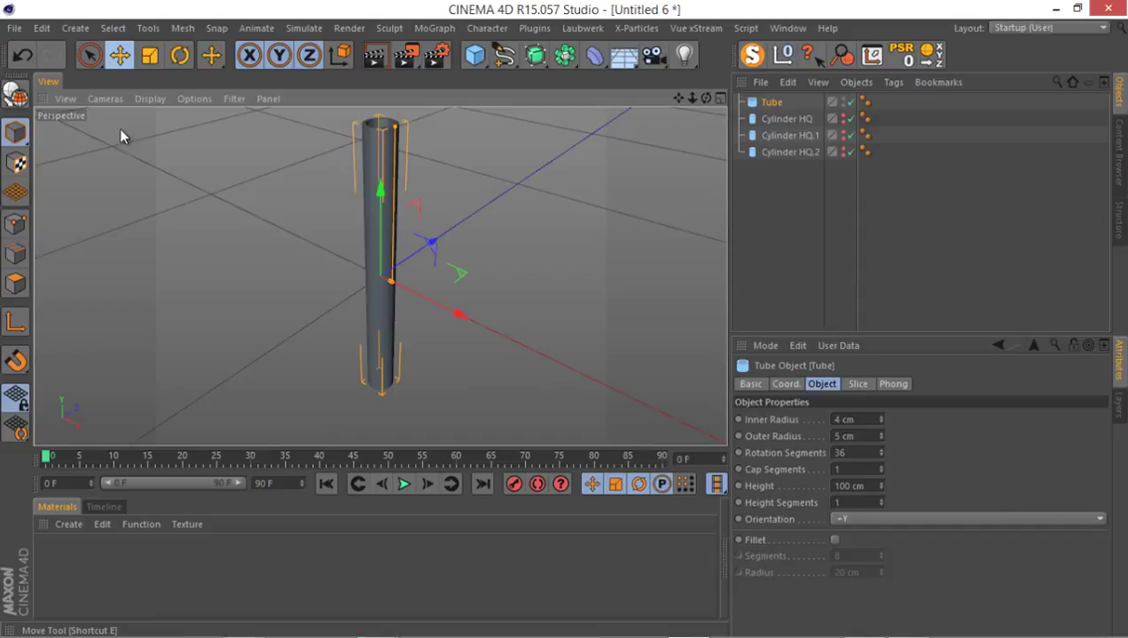
pyautogui.moveTo(121, 133)
pyautogui.keyDown('alt'); pyautogui.mouseDown()
pyautogui.moveTo(327, 272)
pyautogui.moveTo(393, 211)
pyautogui.moveTo(405, 155)
pyautogui.moveTo(424, 316)
pyautogui.mouseUp(); pyautogui.keyUp('alt')
pyautogui.click(834, 540)
pyautogui.click(856, 557)
pyautogui.write('3')
pyautogui.press('Tab')
pyautogui.write('0.1')
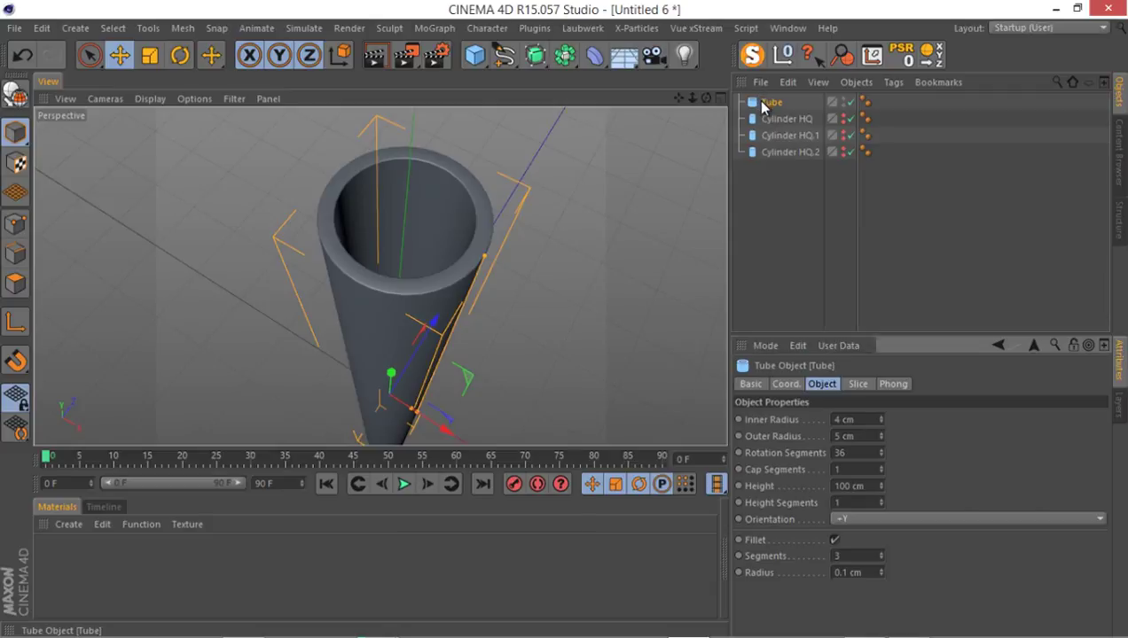
pyautogui.moveTo(761, 103); pyautogui.dragTo(768, 107)
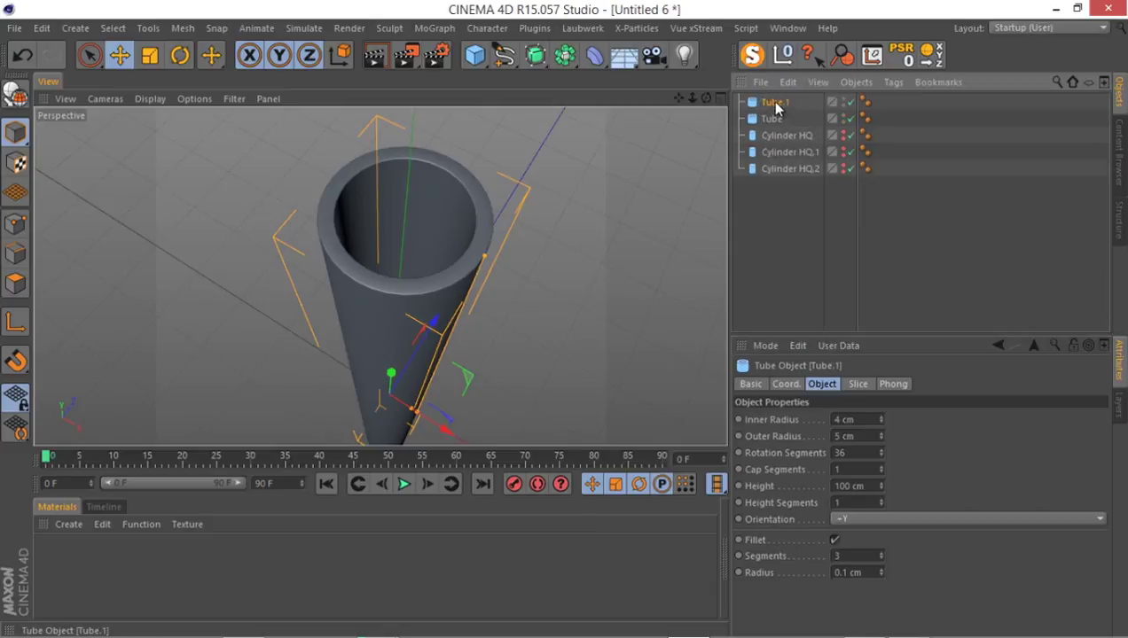
pyautogui.press('Delete')
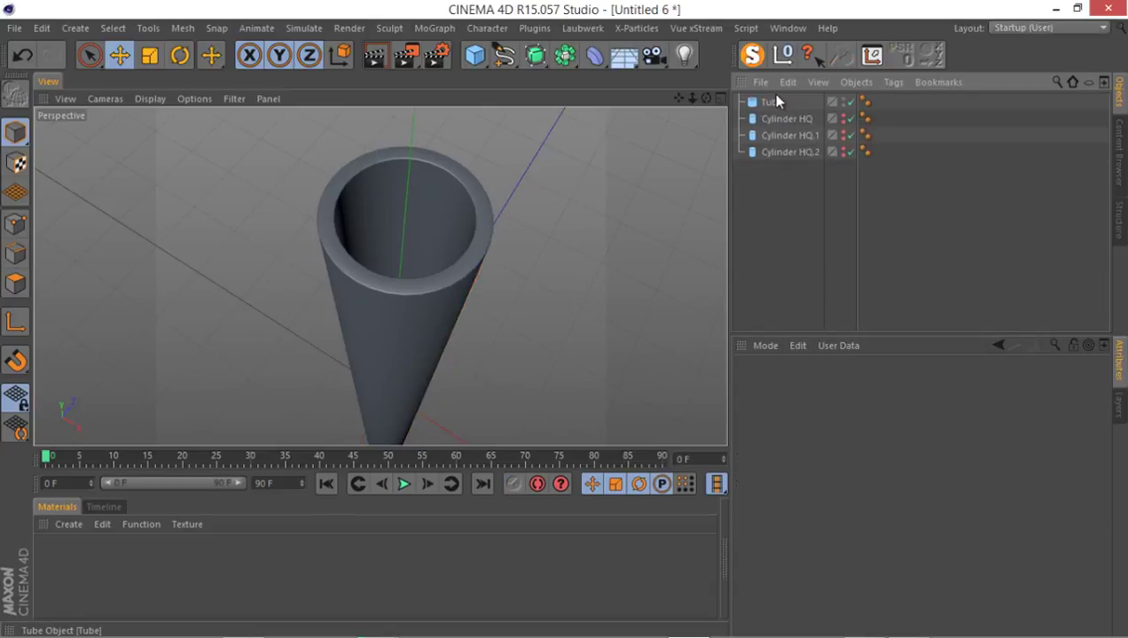
# Duplicate Tube twice and give Tube.2 a 3 cm inner, 4 cm outer radius
pyautogui.keyDown('ctrl'); pyautogui.moveTo(768, 105); pyautogui.dragTo(783, 116); pyautogui.keyUp('ctrl')
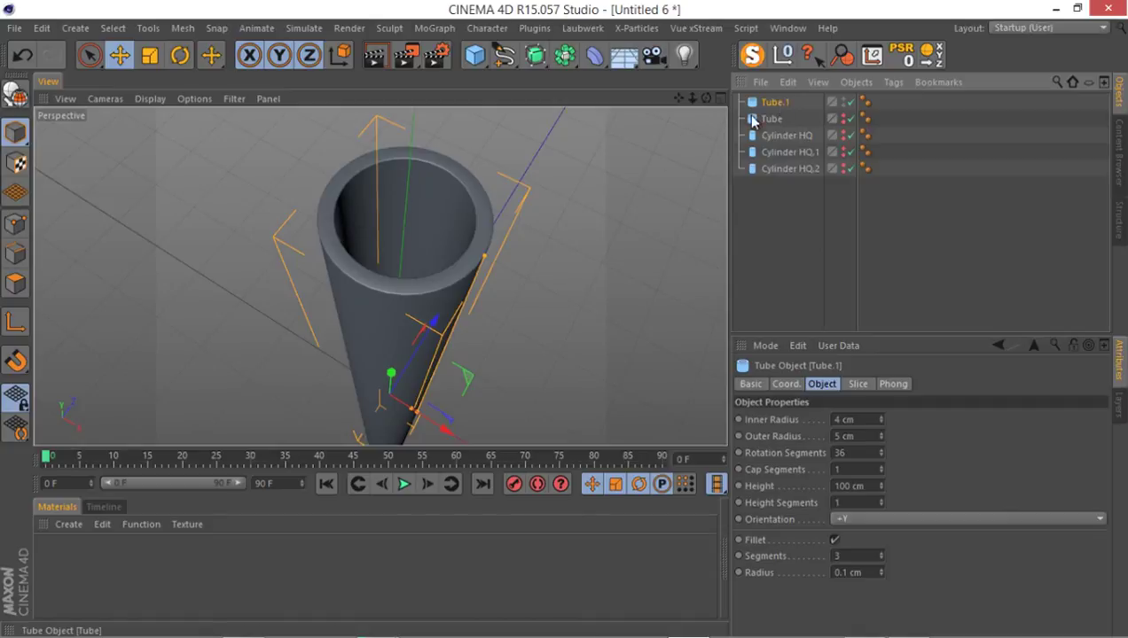
pyautogui.moveTo(768, 110); pyautogui.dragTo(775, 104)
pyautogui.click(871, 417)
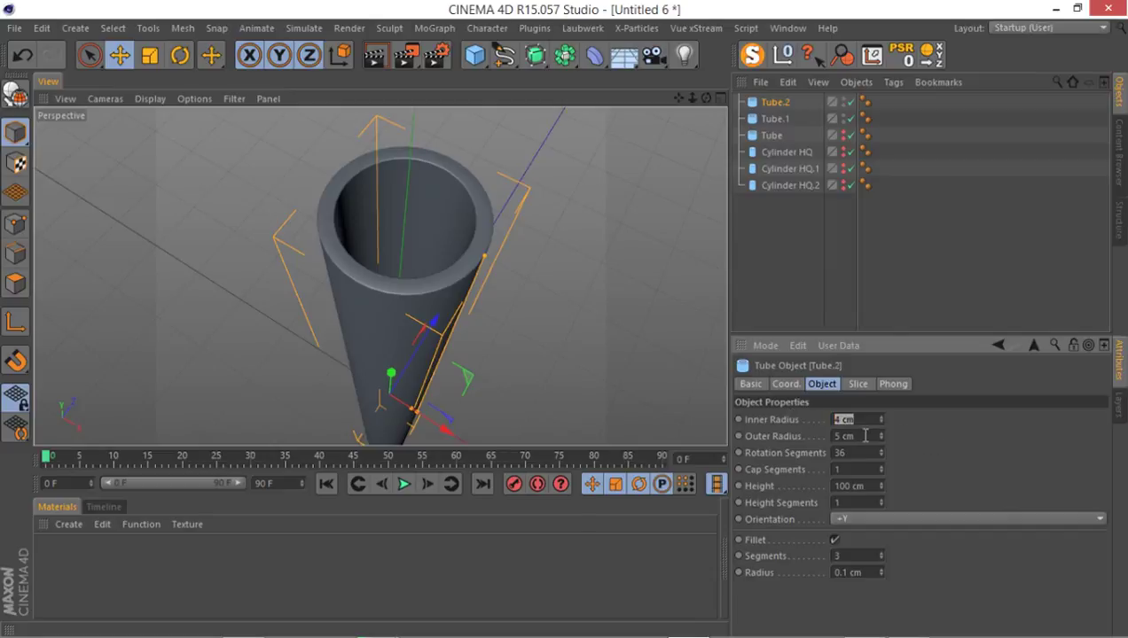
pyautogui.write('3')
pyautogui.press('Tab')
pyautogui.write('4')
pyautogui.press('Return')
# Group Tube.1 and Tube.2 under a new Null with Alt+G
pyautogui.keyDown('alt'); pyautogui.moveTo(361, 225); pyautogui.dragTo(341, 299); pyautogui.keyUp('alt')
pyautogui.keyDown('ctrl'); pyautogui.click(768, 119); pyautogui.keyUp('ctrl')
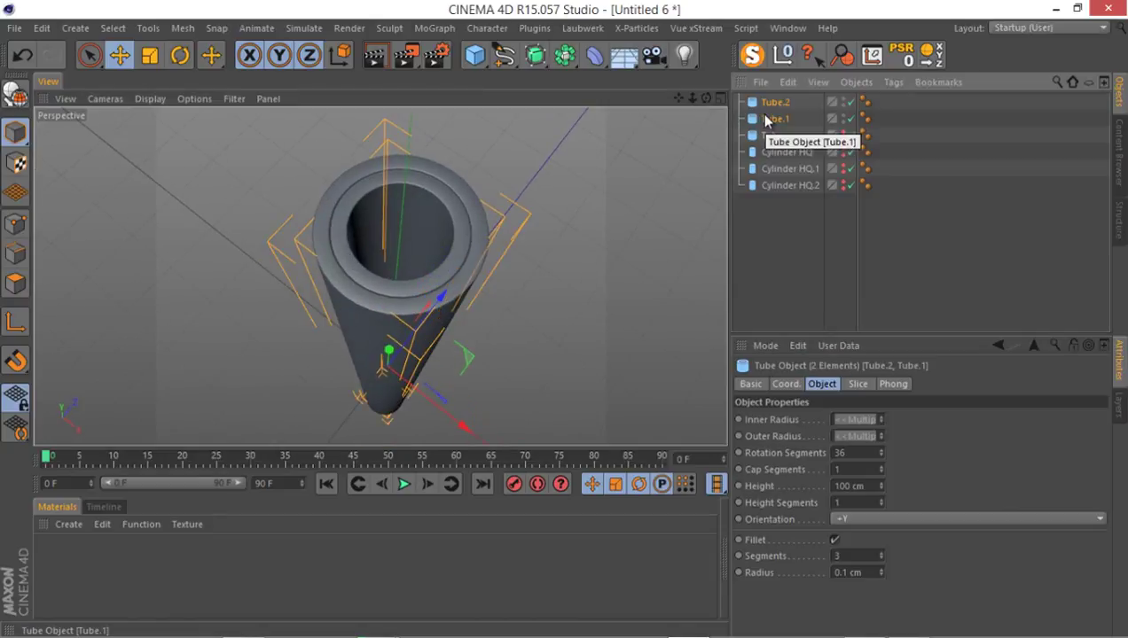
pyautogui.hotkey('alt', 'g')
# Rename the new Null to 'tube in tube'
pyautogui.doubleClick(768, 102)
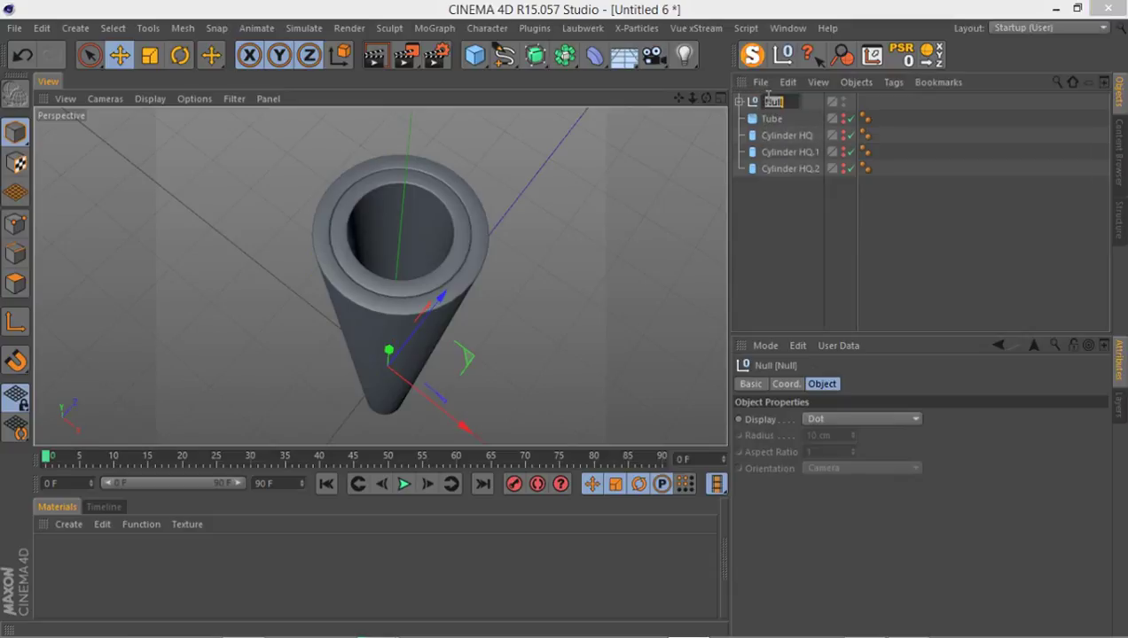
pyautogui.write('N')
pyautogui.write(' in tube')
pyautogui.press('Return')
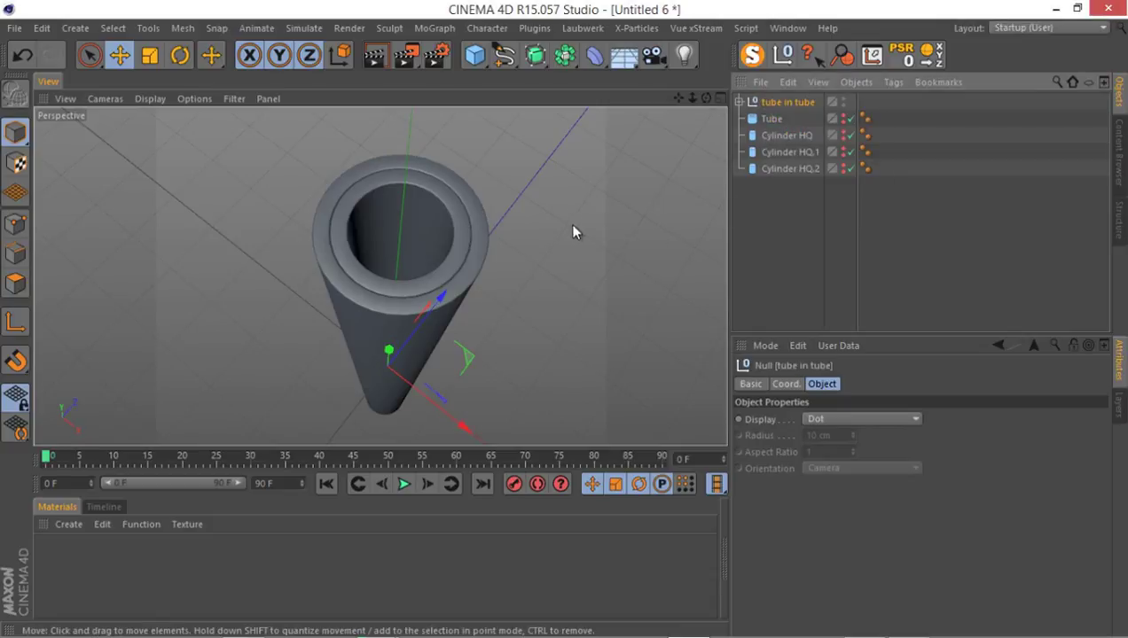
# Duplicate Tube as Tube.1 inside the group and reselect the tube in tube null
pyautogui.keyDown('alt'); pyautogui.moveTo(573, 231); pyautogui.dragTo(490, 216); pyautogui.keyUp('alt')
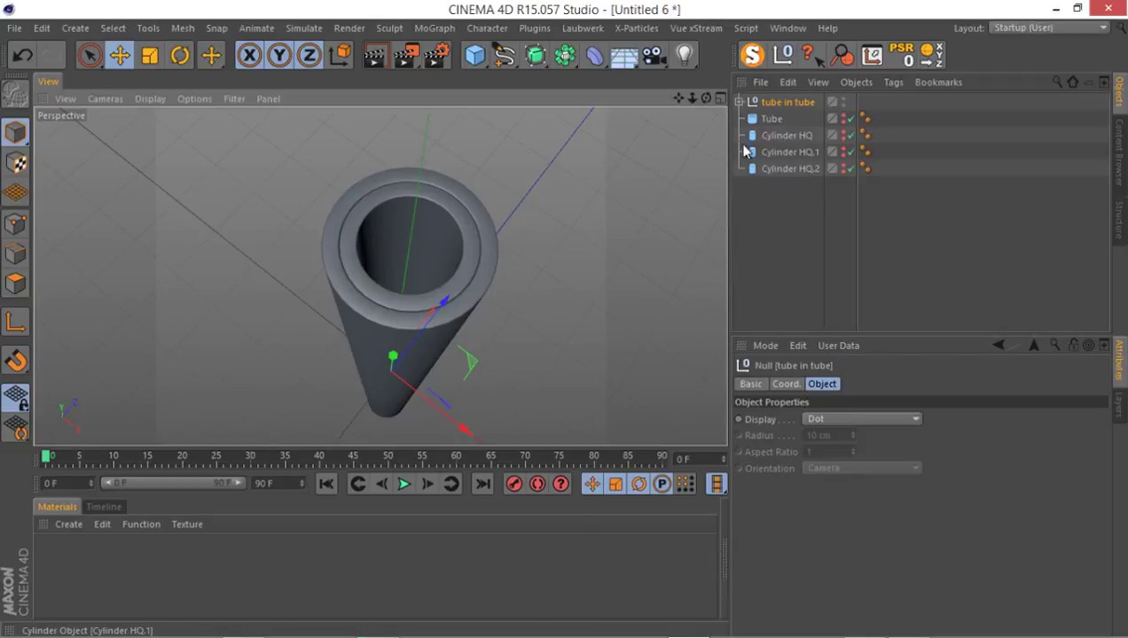
pyautogui.click(768, 124)
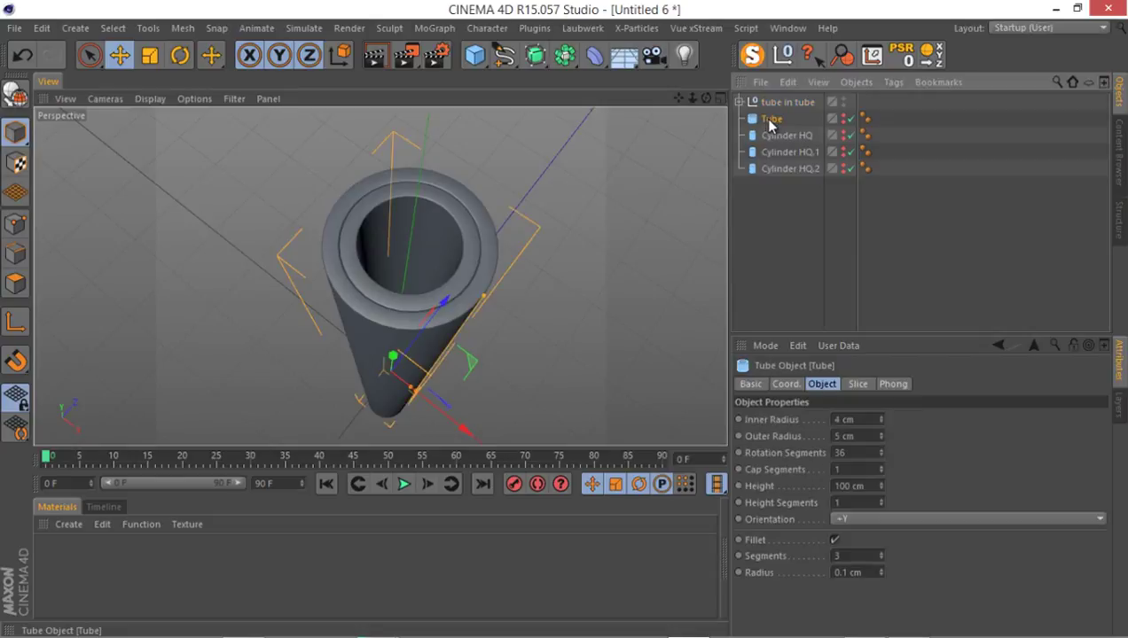
pyautogui.keyDown('ctrl'); pyautogui.moveTo(768, 124); pyautogui.dragTo(768, 133); pyautogui.keyUp('ctrl')
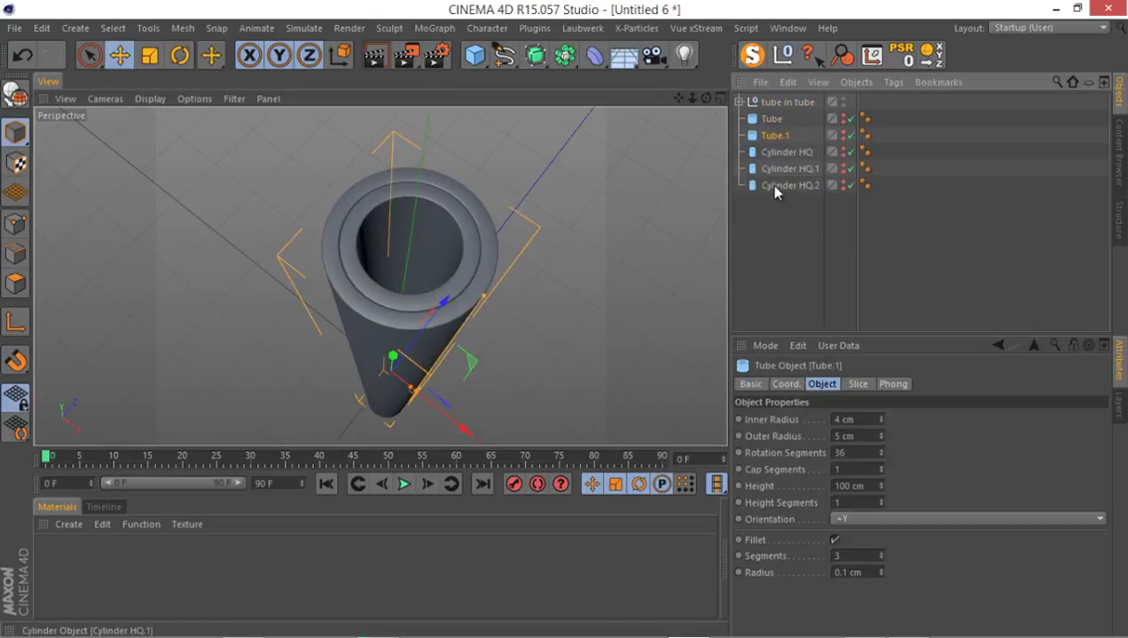
pyautogui.click(780, 171)
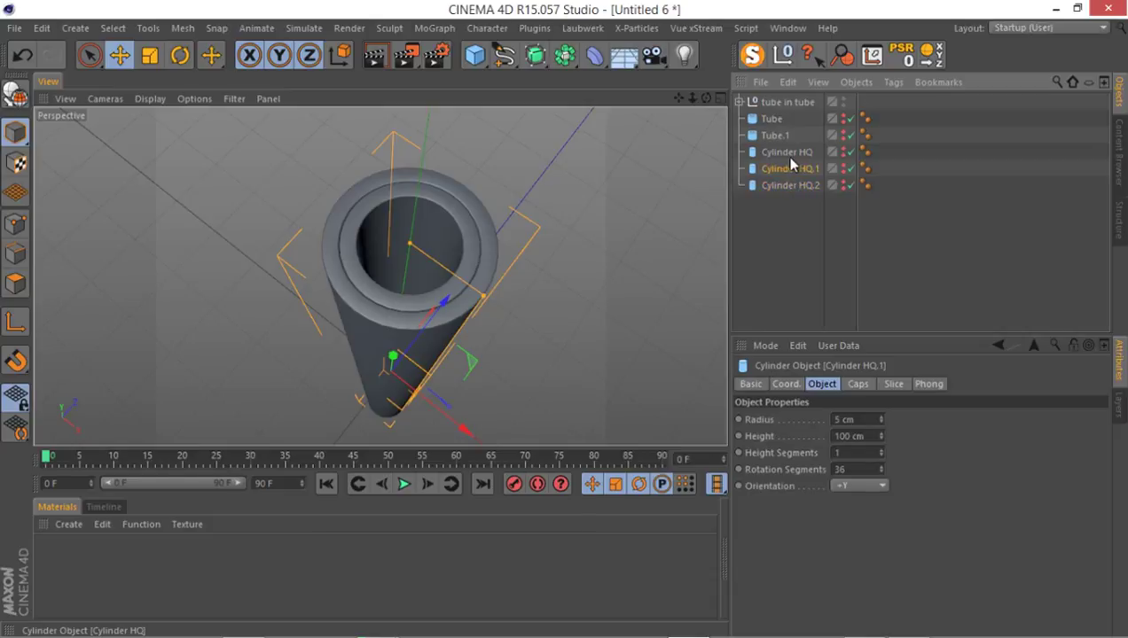
pyautogui.click(786, 153)
pyautogui.click(776, 136)
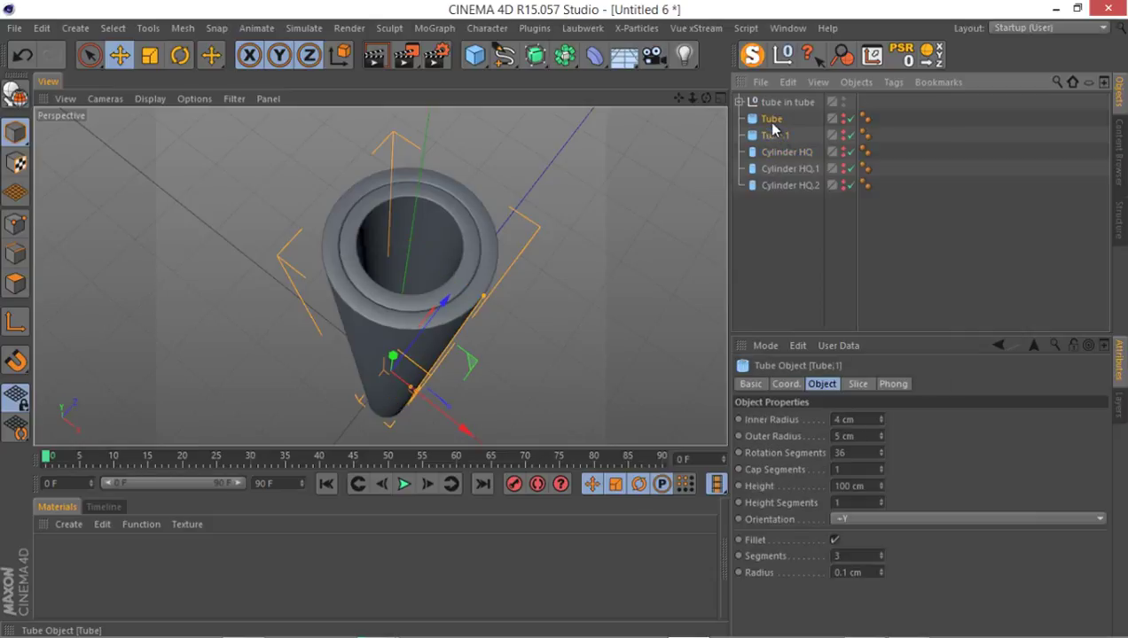
pyautogui.click(774, 119)
pyautogui.click(765, 103)
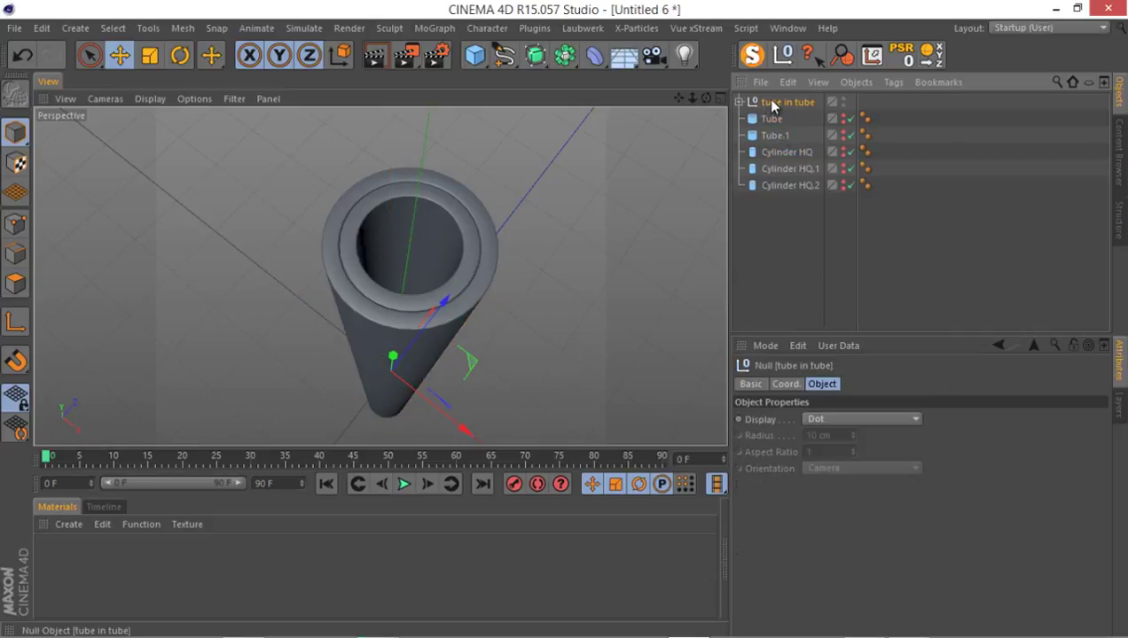
# Duplicate the tube in tube group, copy Tube.1 to top level, and hide the groups
pyautogui.keyDown('ctrl'); pyautogui.moveTo(779, 103); pyautogui.dragTo(783, 118); pyautogui.keyUp('ctrl')
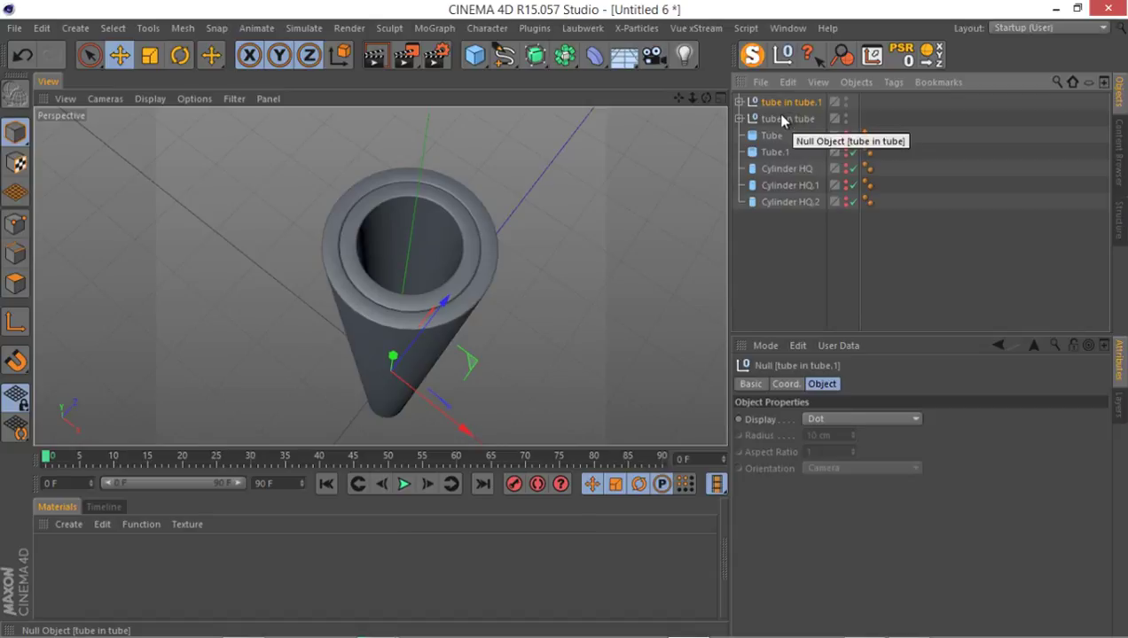
pyautogui.click(777, 162)
pyautogui.moveTo(777, 154); pyautogui.dragTo(780, 99)
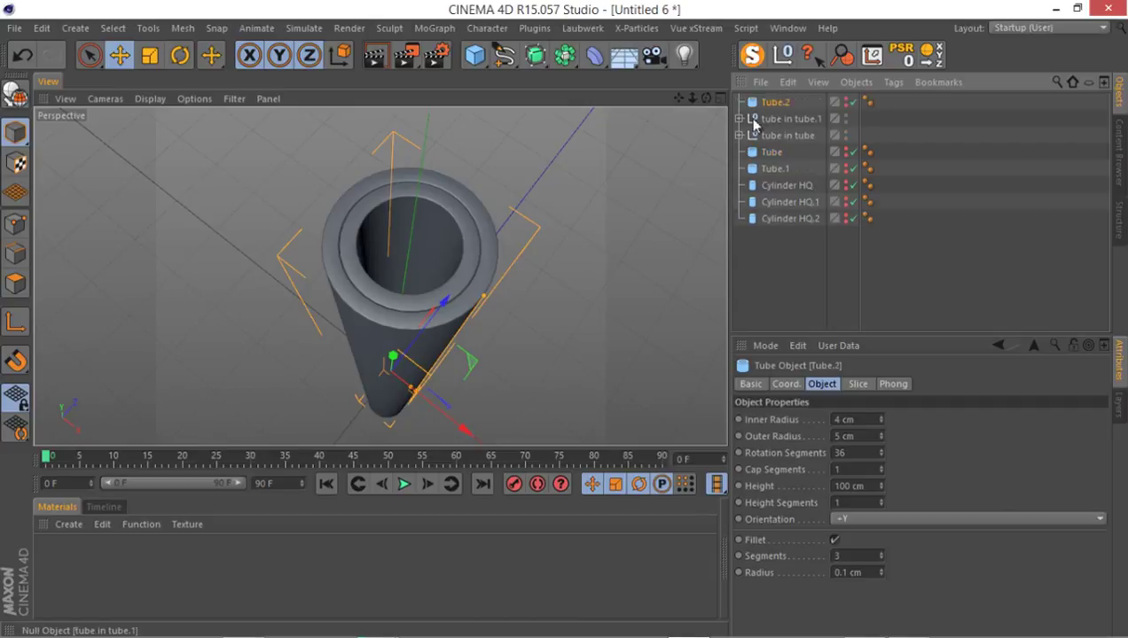
pyautogui.doubleClick(843, 131)
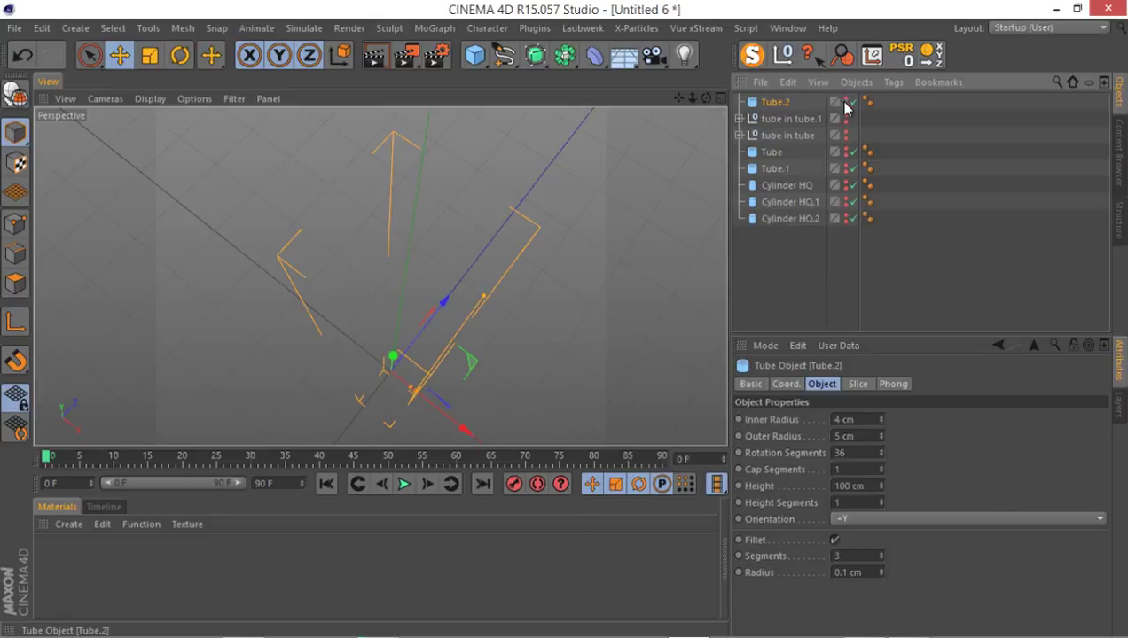
pyautogui.click(844, 105)
pyautogui.keyDown('alt'); pyautogui.moveTo(431, 218); pyautogui.dragTo(501, 204); pyautogui.keyUp('alt')
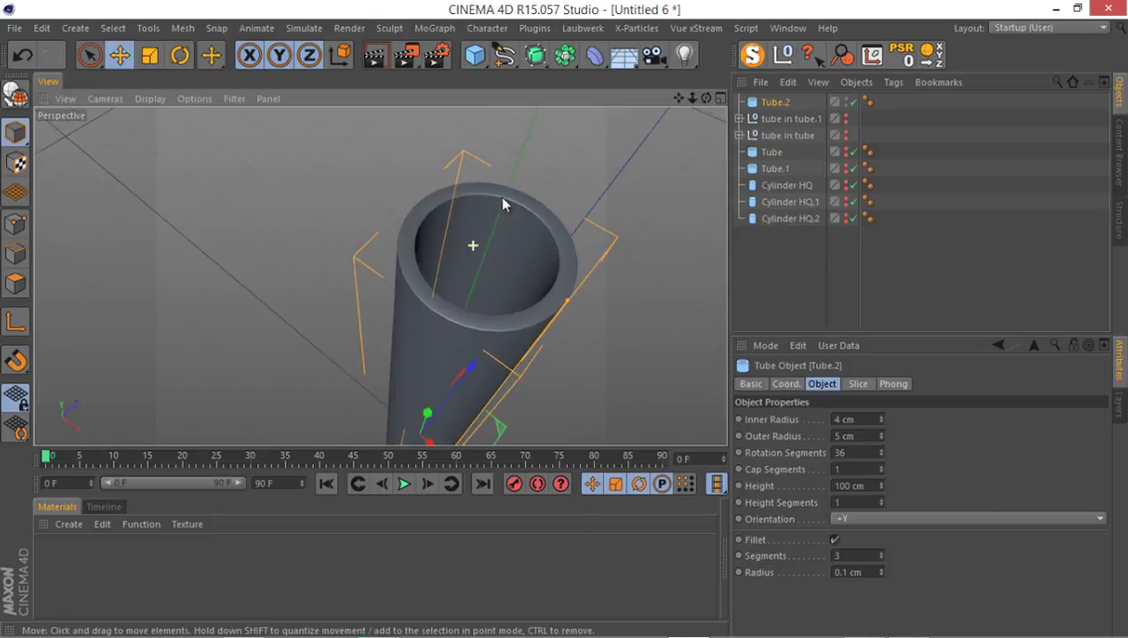
# Paste Tube.3 with 4 cm outer, 3 cm inner radius and 4 rotation segments
pyautogui.click(775, 105)
pyautogui.hotkey('ctrl', 'c')
pyautogui.hotkey('ctrl', 'v')
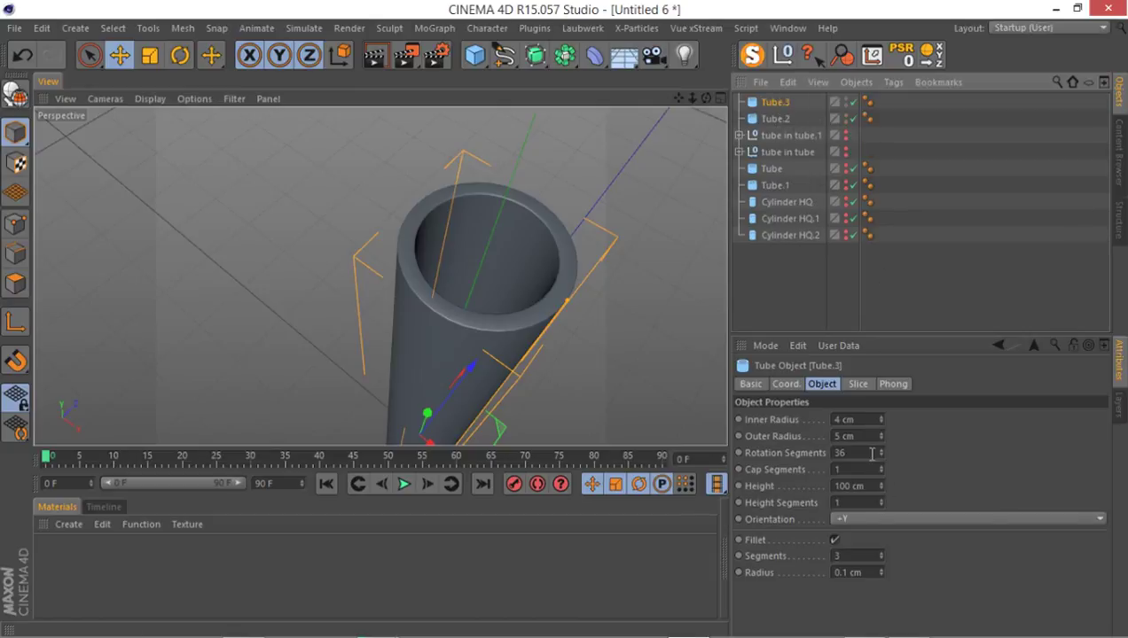
pyautogui.doubleClick(855, 454)
pyautogui.doubleClick(867, 434)
pyautogui.write('4')
pyautogui.hotkey('shift', 'Tab')
pyautogui.write('3')
pyautogui.doubleClick(856, 453)
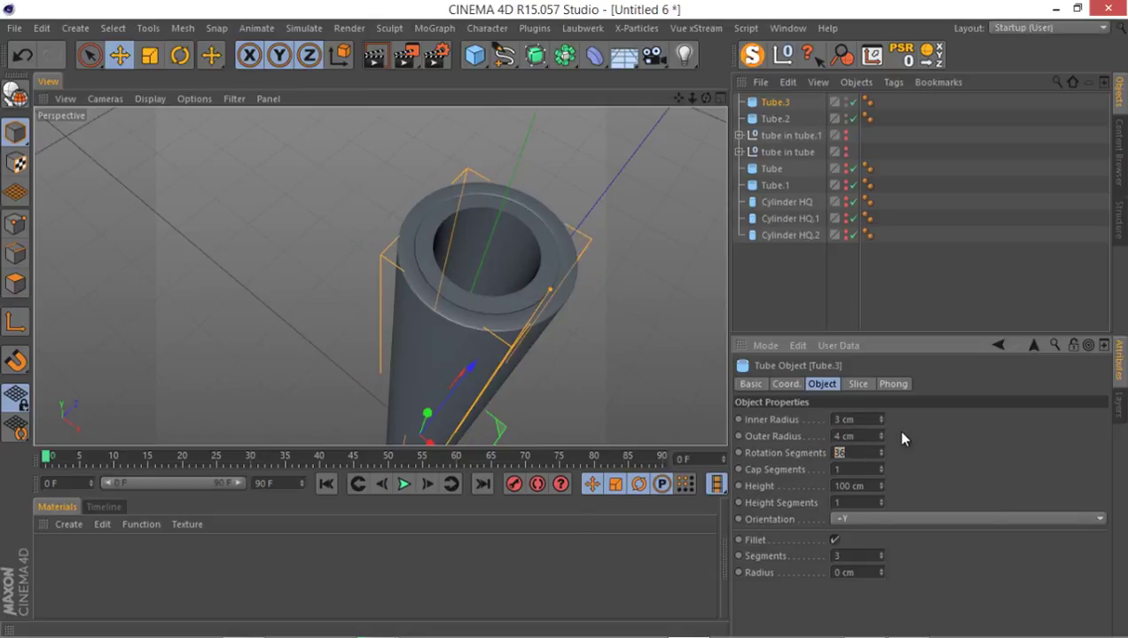
pyautogui.write('4')
pyautogui.press('Return')
# Inspect the square tube from above and add Tube.2 to the selection
pyautogui.keyDown('alt'); pyautogui.moveTo(357, 213); pyautogui.dragTo(473, 312); pyautogui.keyUp('alt')
pyautogui.scroll(5, 484, 301)
pyautogui.scroll(3, 493, 292)
pyautogui.scroll(-3, 430, 222)
pyautogui.scroll(-4, 408, 310)
pyautogui.scroll(-3, 381, 346)
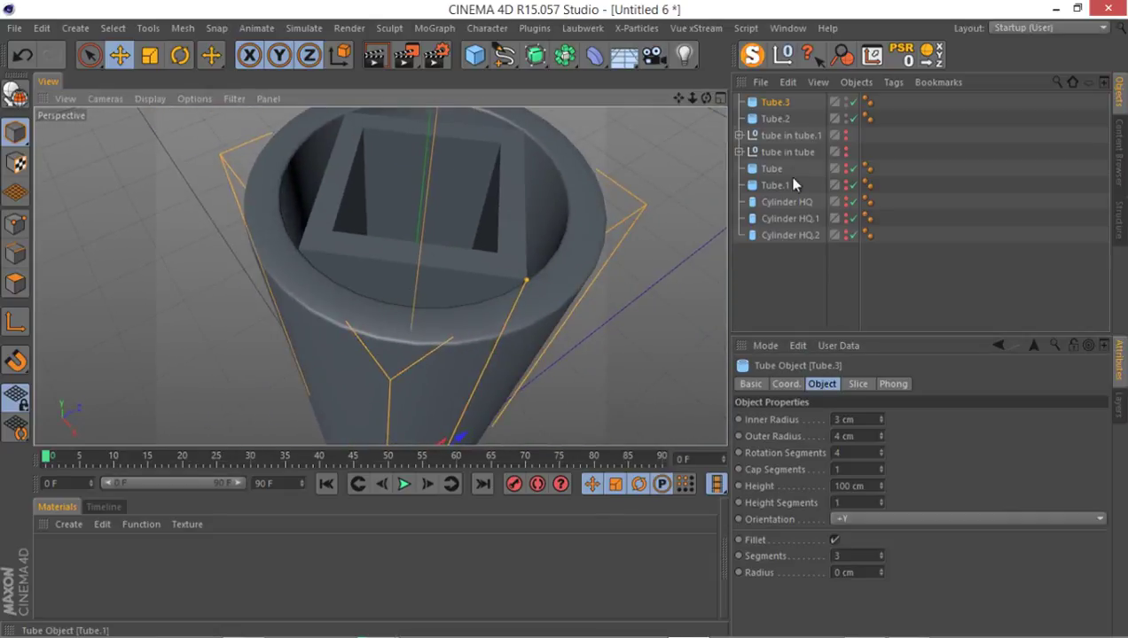
pyautogui.keyDown('ctrl'); pyautogui.click(777, 119); pyautogui.keyUp('ctrl')
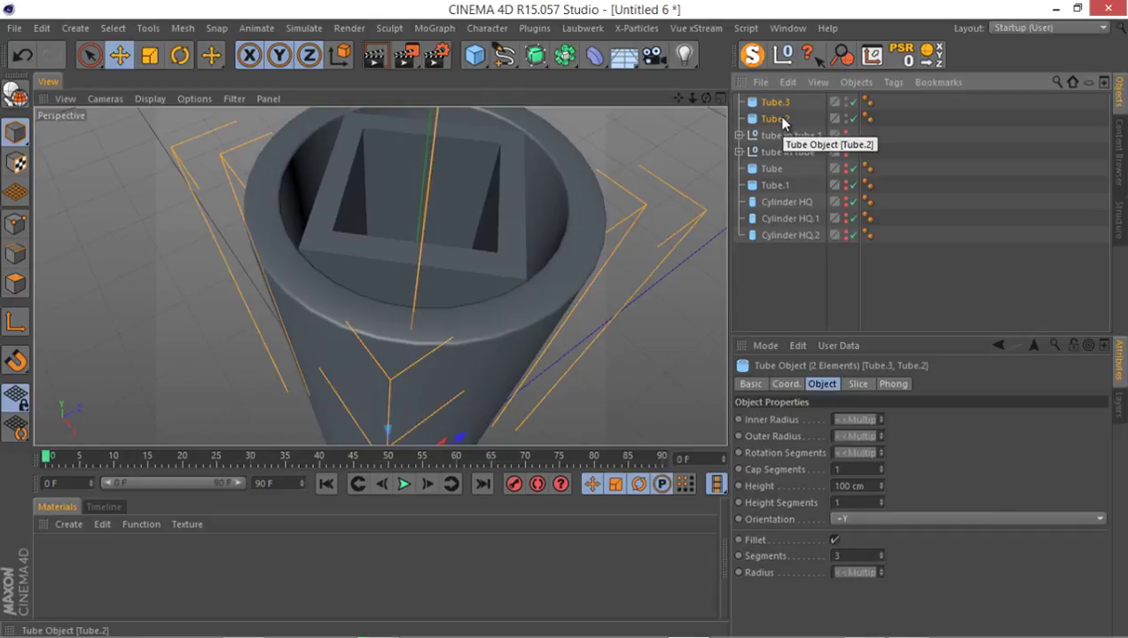
# Group Tube.2 and square Tube.3 with Alt+G and name the Null 'Tube and dm'
pyautogui.hotkey('alt', 'g')
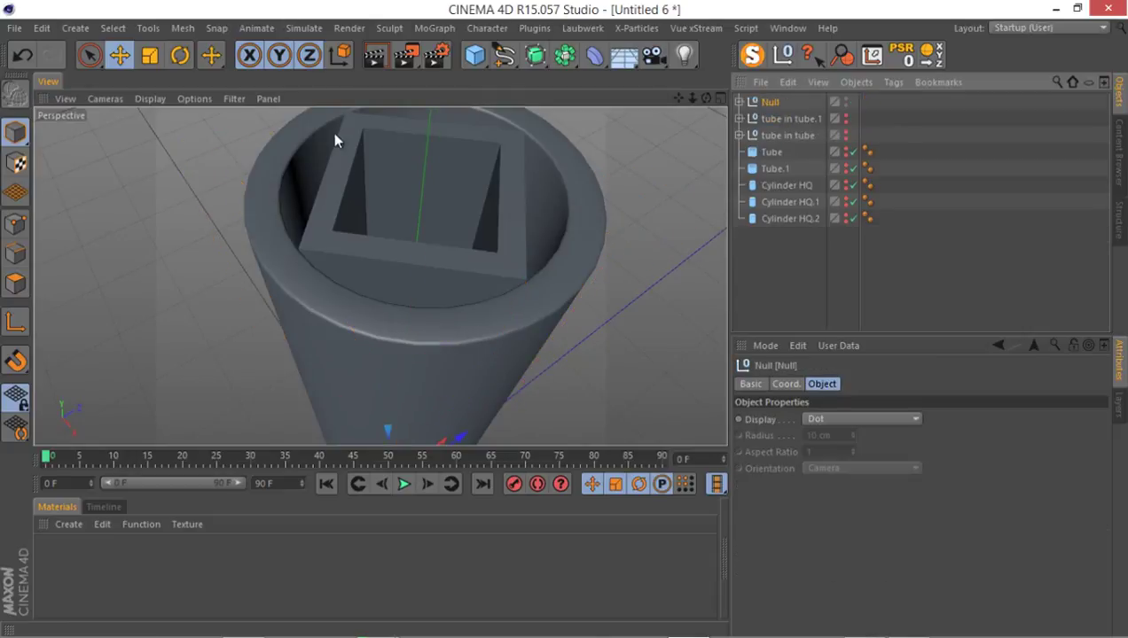
pyautogui.doubleClick(768, 102)
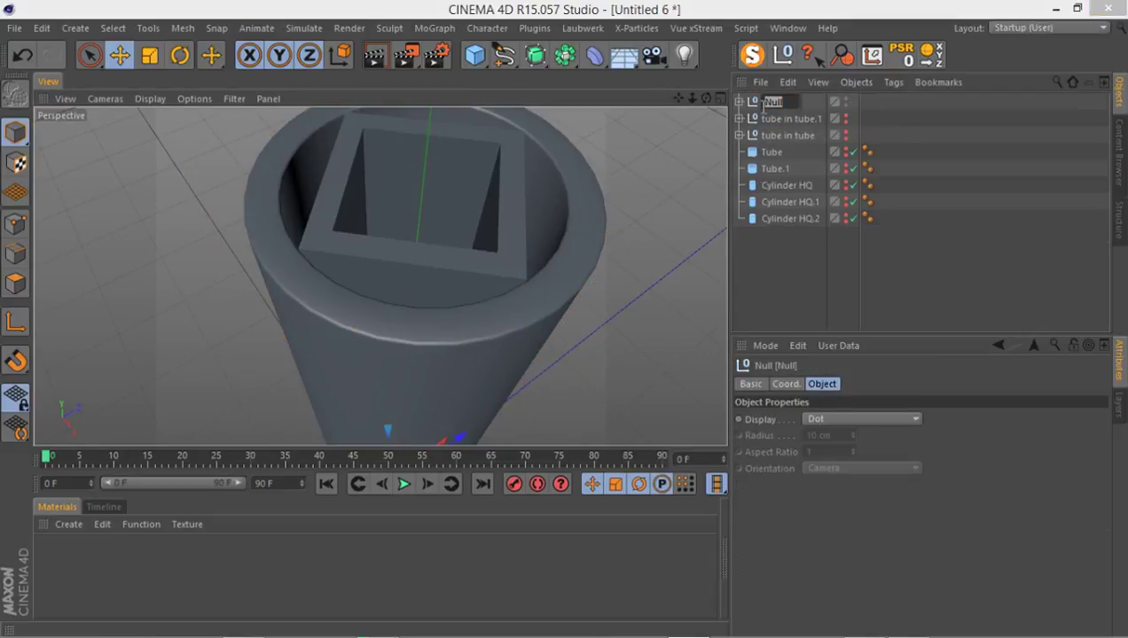
pyautogui.write('t')
pyautogui.write('m')
pyautogui.press('Return')
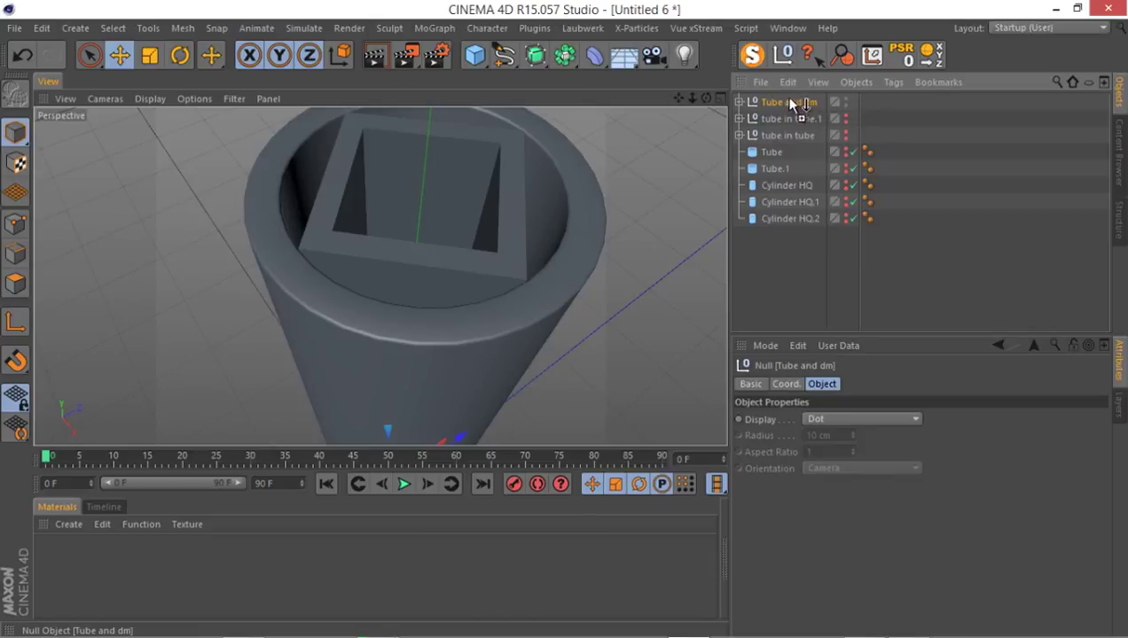
# Duplicate the Tube and dm group and paste a copy of Tube.3 inside it
pyautogui.hotkey('ctrl', 'c')
pyautogui.hotkey('ctrl', 'v')
pyautogui.click(740, 102)
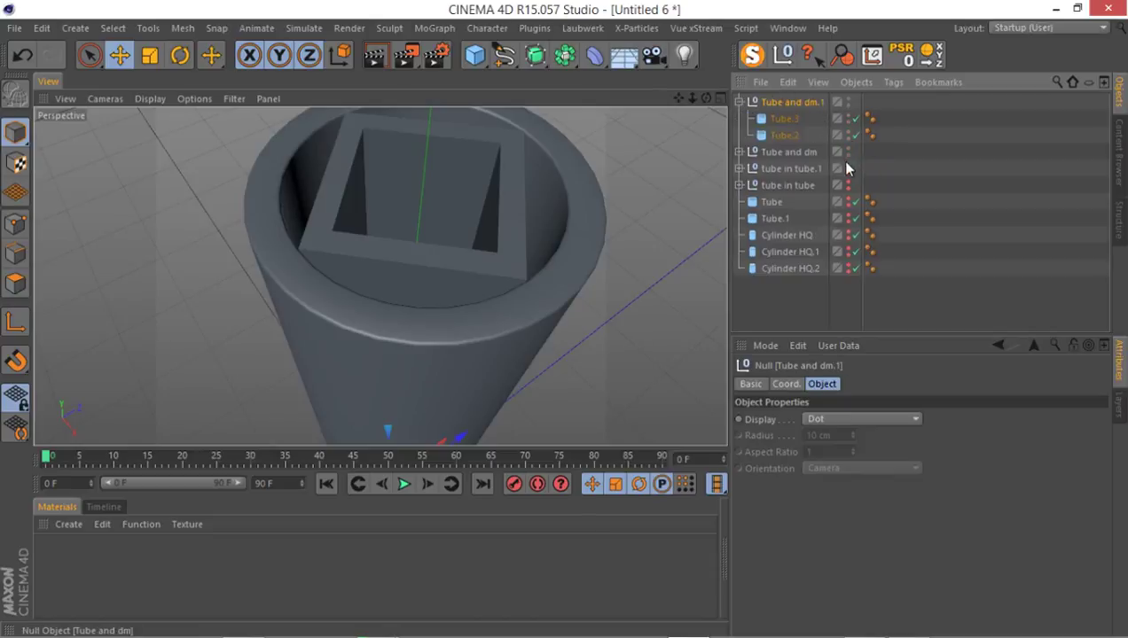
pyautogui.click(785, 122)
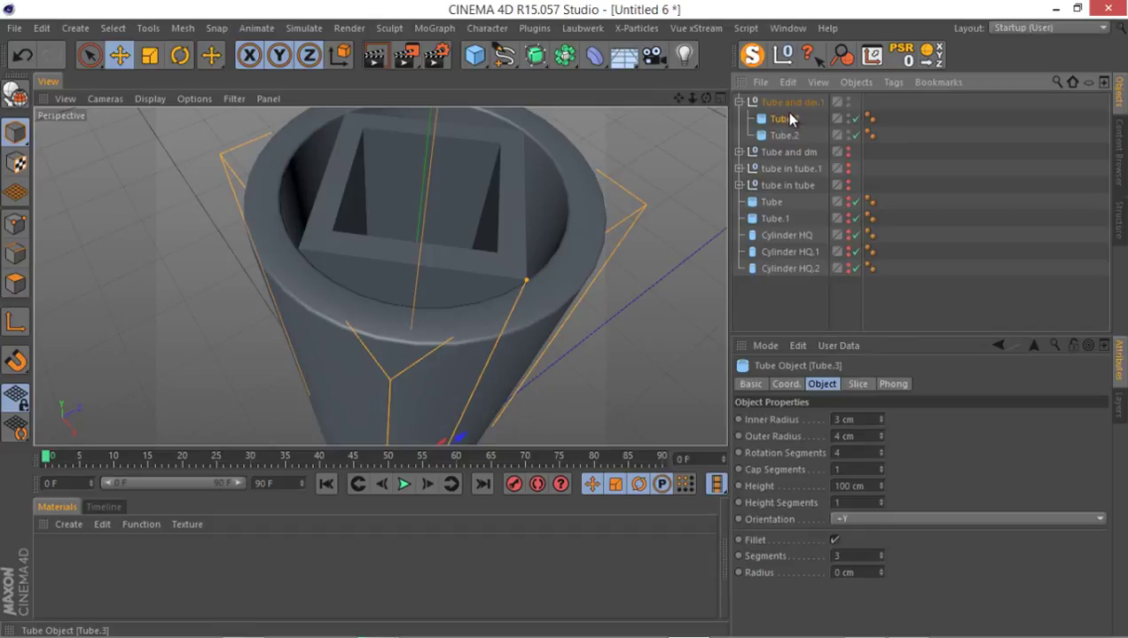
pyautogui.hotkey('ctrl', 'c')
pyautogui.hotkey('ctrl', 'v')
# Give the new tube a 2 cm inner radius and 2.9 cm outer radius
pyautogui.moveTo(864, 422); pyautogui.dragTo(780, 428)
pyautogui.write('2')
pyautogui.press('Tab')
pyautogui.write('3')
pyautogui.press('Return')
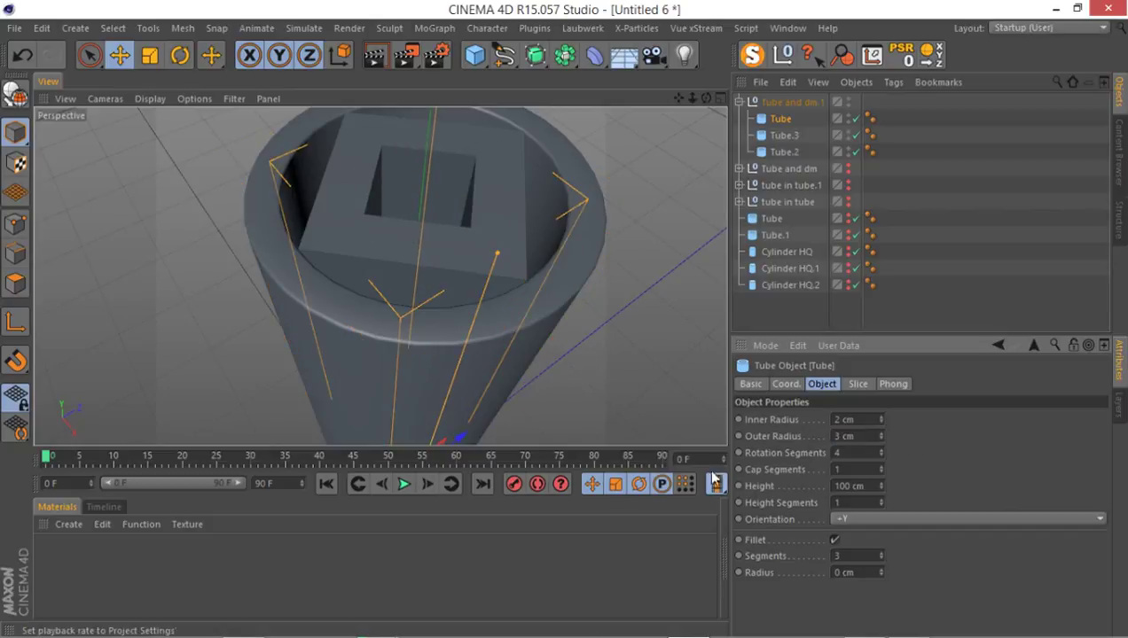
pyautogui.scroll(2, 497, 382)
pyautogui.keyDown('alt'); pyautogui.moveTo(498, 382); pyautogui.dragTo(483, 312); pyautogui.keyUp('alt')
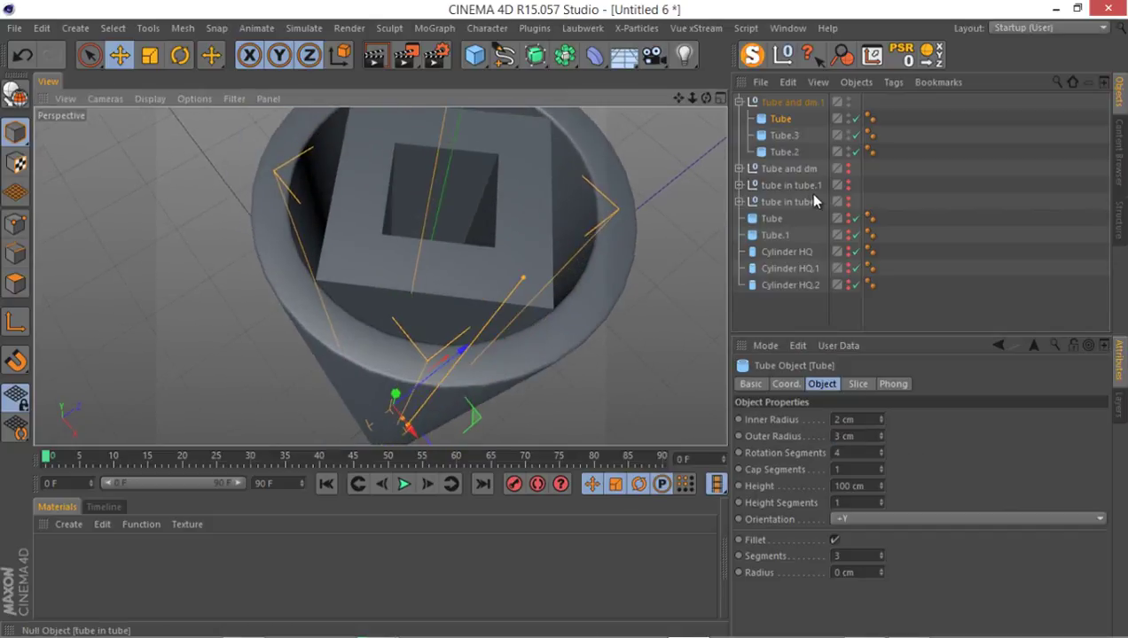
pyautogui.click(784, 137)
pyautogui.click(780, 119)
pyautogui.click(881, 439)
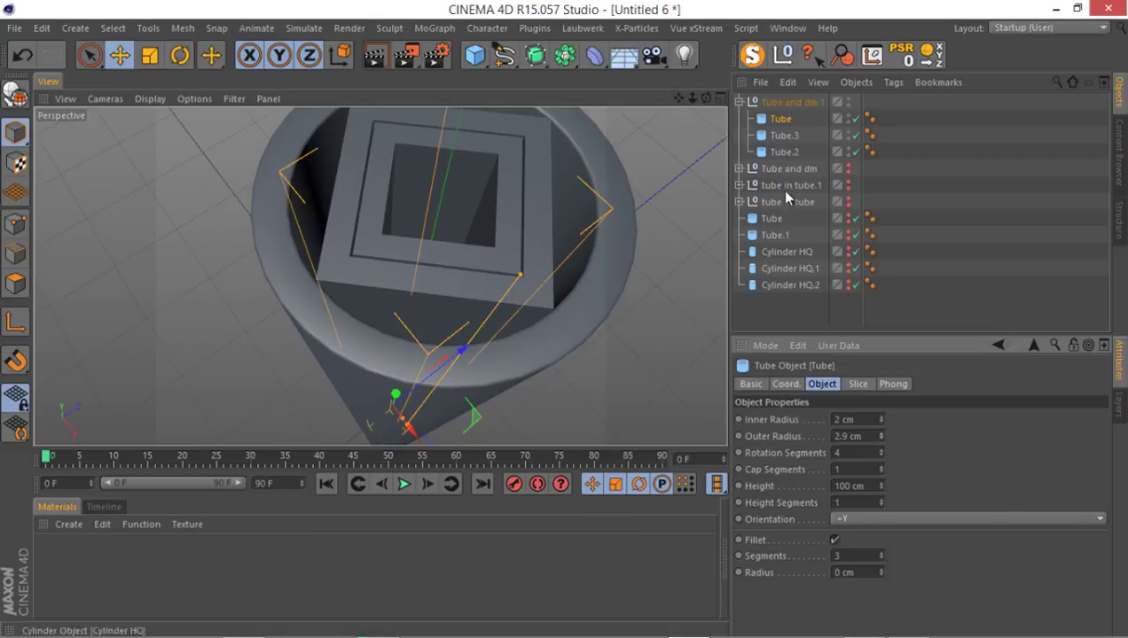
# Duplicate it as an innermost tube with 1 cm inner and 1.9 cm outer radius
pyautogui.keyDown('ctrl'); pyautogui.moveTo(785, 122); pyautogui.dragTo(785, 113); pyautogui.keyUp('ctrl')
pyautogui.click(866, 418)
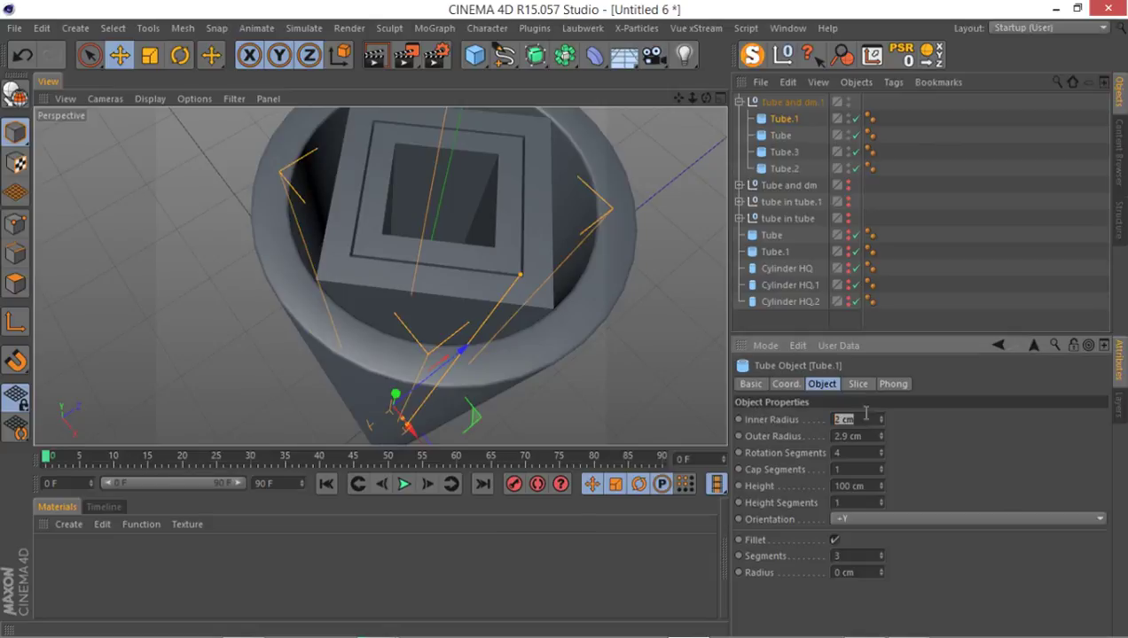
pyautogui.write('1')
pyautogui.press('Tab')
pyautogui.write('2')
pyautogui.press('Return')
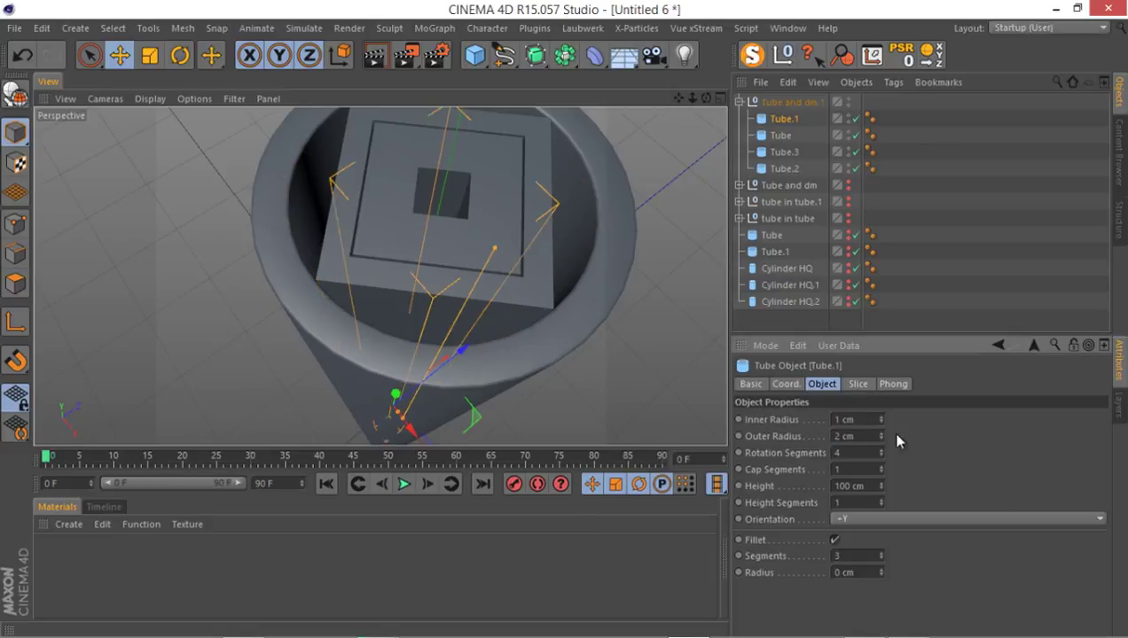
pyautogui.moveTo(880, 438); pyautogui.dragTo(880, 448)
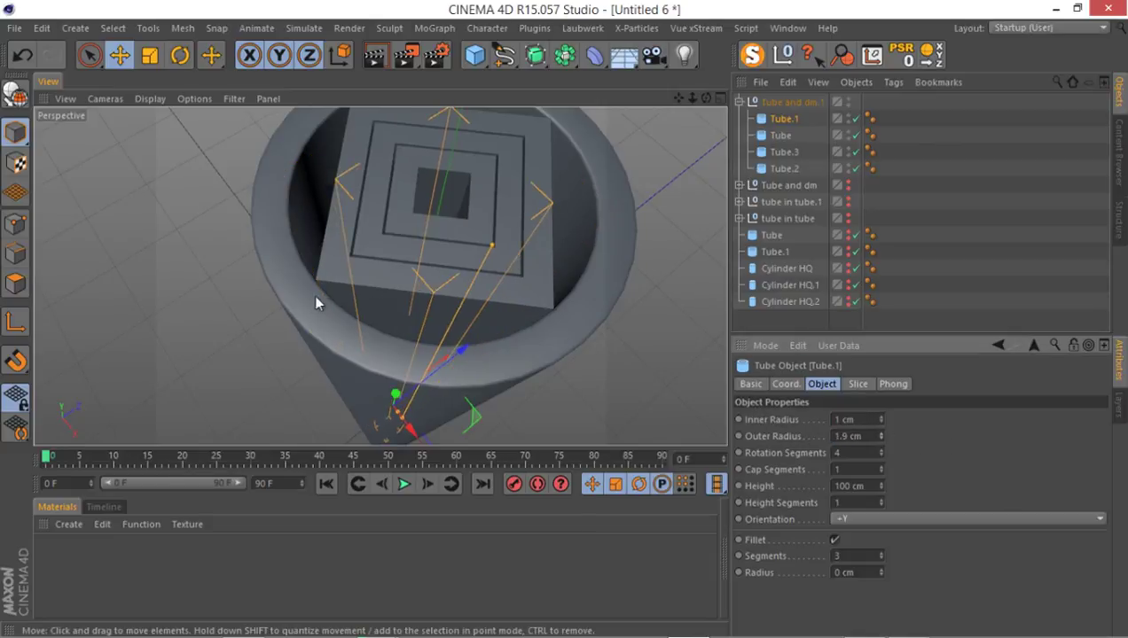
pyautogui.keyDown('alt'); pyautogui.moveTo(315, 300); pyautogui.dragTo(321, 285); pyautogui.keyUp('alt')
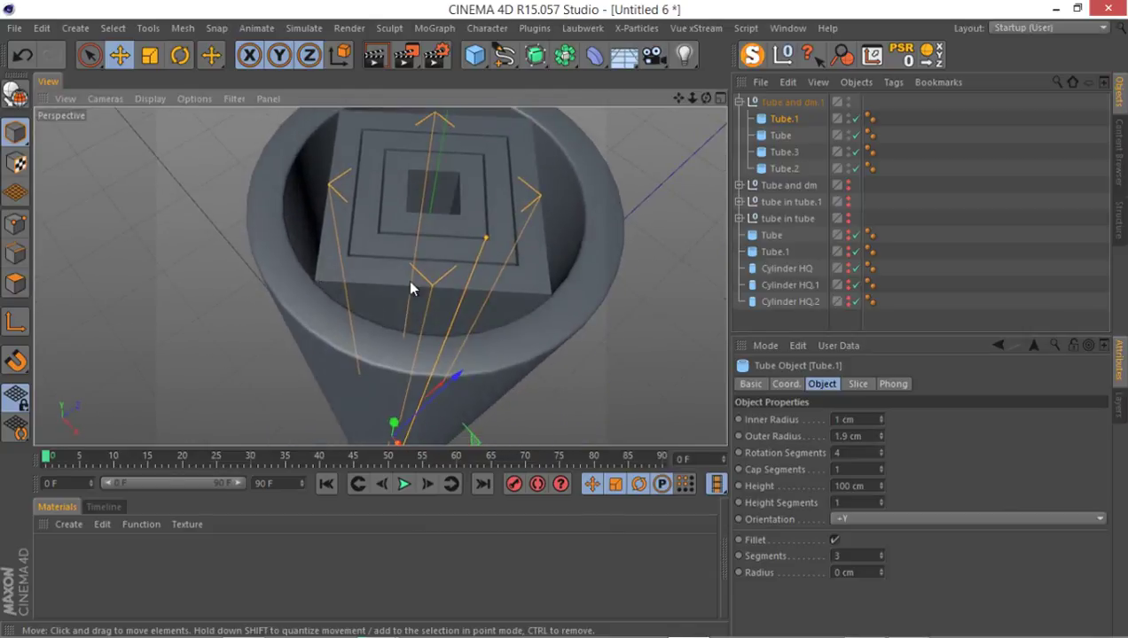
pyautogui.keyDown('alt'); pyautogui.moveTo(385, 315); pyautogui.dragTo(657, 242); pyautogui.keyUp('alt')
pyautogui.click(740, 103)
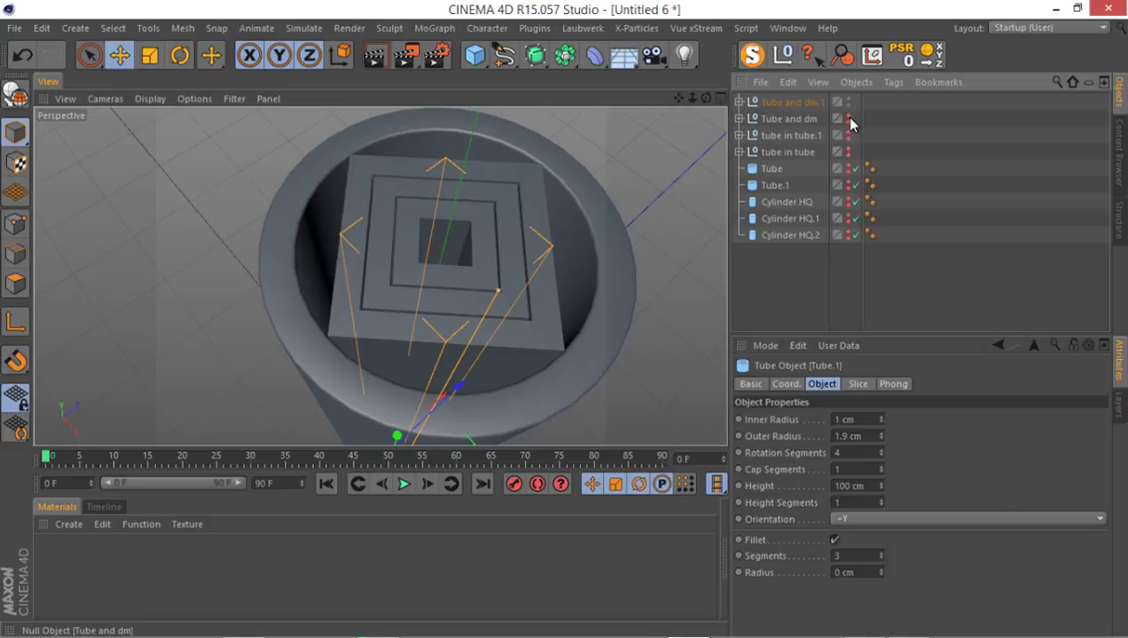
# Box-select the nine tubes and cylinders, group them, and name the Null 'Elements for KURD Cloner'
pyautogui.moveTo(304, 296)
pyautogui.keyDown('alt'); pyautogui.mouseDown()
pyautogui.moveTo(384, 247)
pyautogui.moveTo(656, 237)
pyautogui.mouseUp(); pyautogui.keyUp('alt')
pyautogui.moveTo(816, 299); pyautogui.dragTo(763, 93)
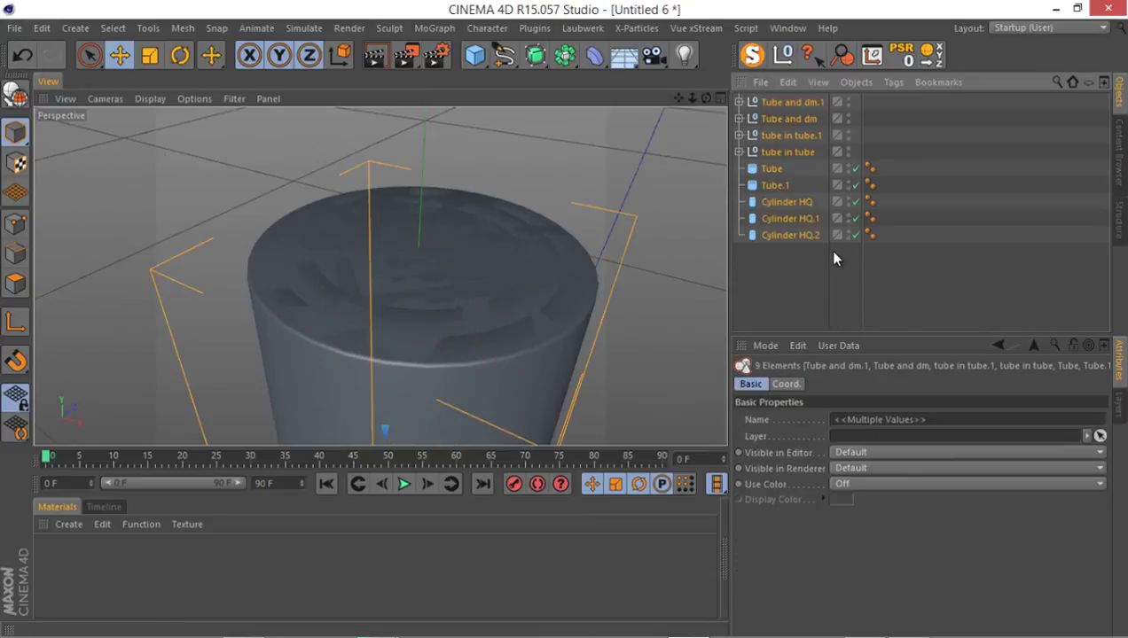
pyautogui.hotkey('alt', 'g')
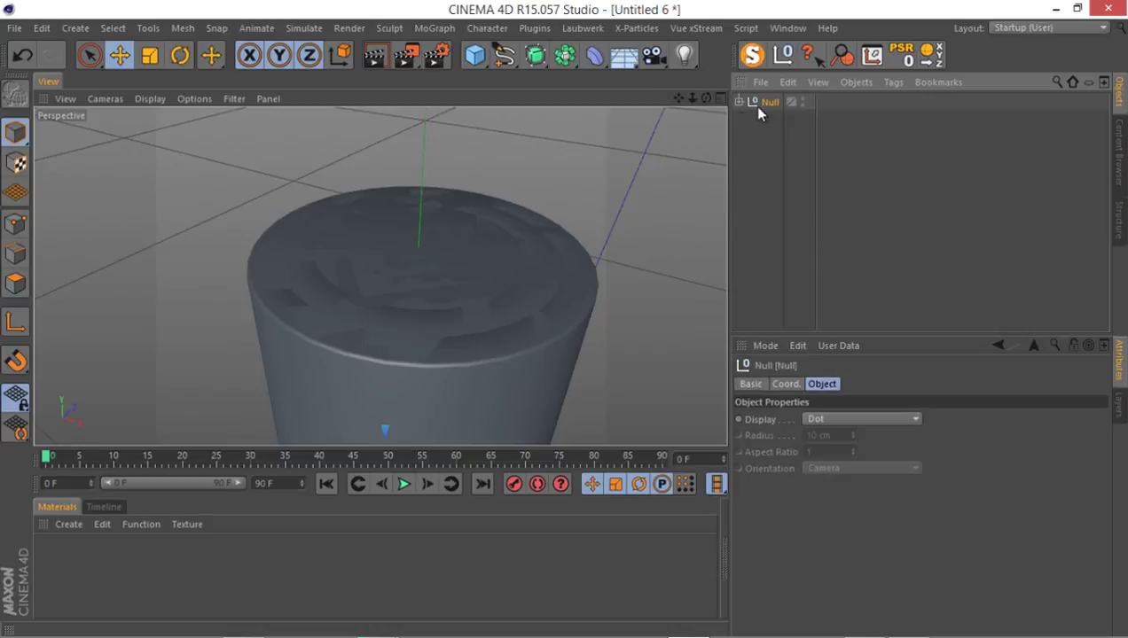
pyautogui.doubleClick(768, 101)
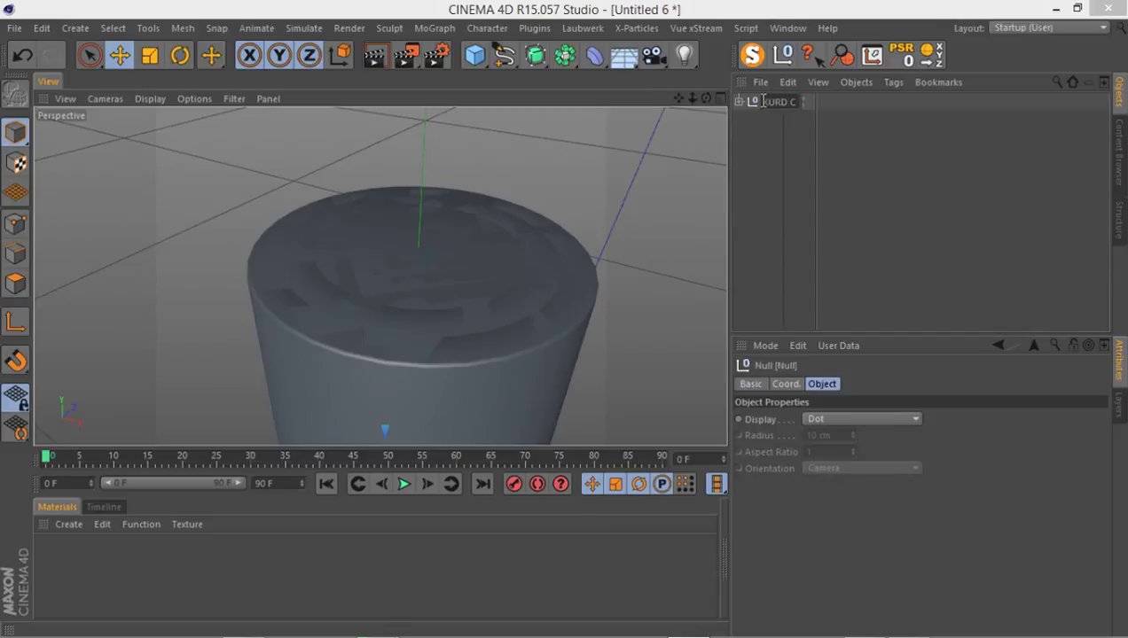
pyautogui.write('er')
pyautogui.press('Return')
# Copy the Elements for KURD Cloner group and switch to the 0305.c4d scene
pyautogui.click(788, 82)
pyautogui.click(815, 162)
pyautogui.click(788, 28)
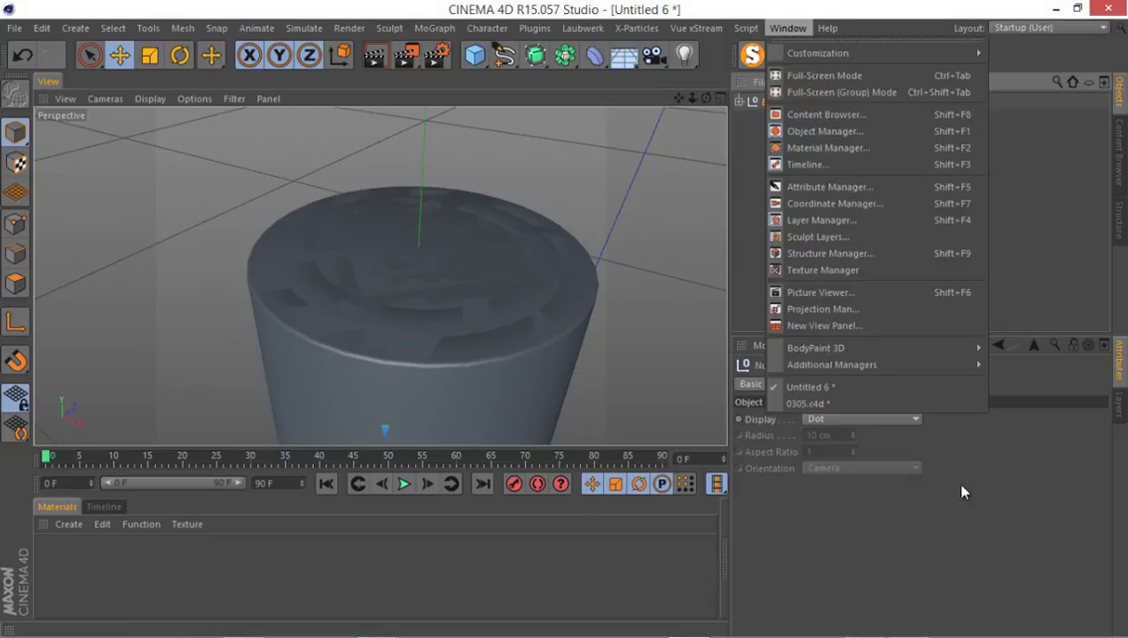
pyautogui.click(918, 404)
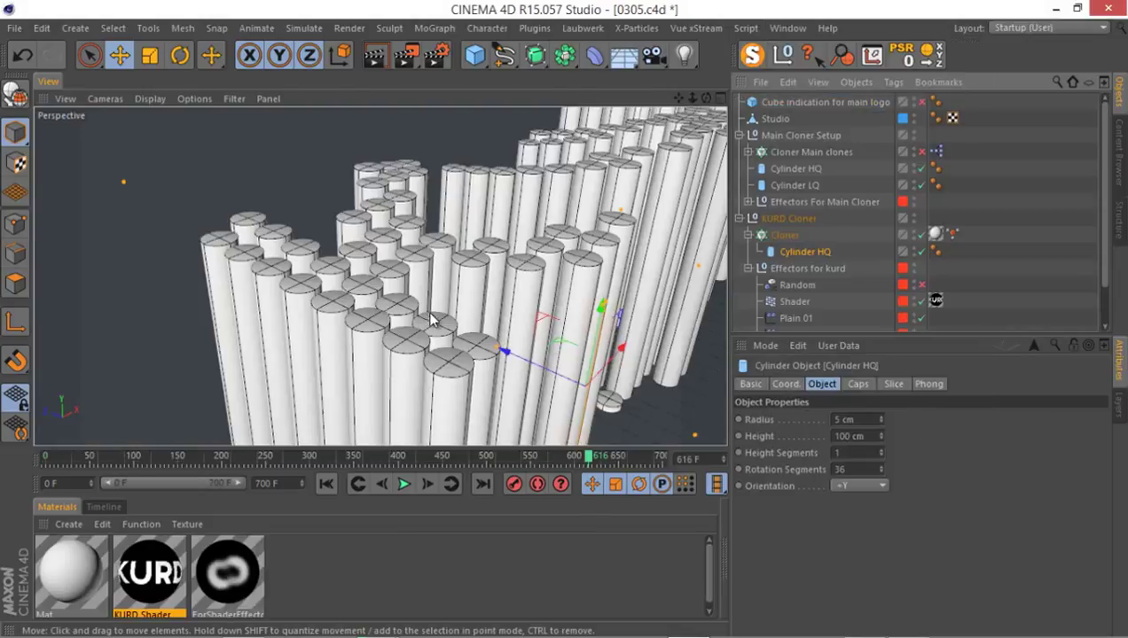
# Paste the group below KURD Cloner, expand it, and select its nine children
pyautogui.click(738, 218)
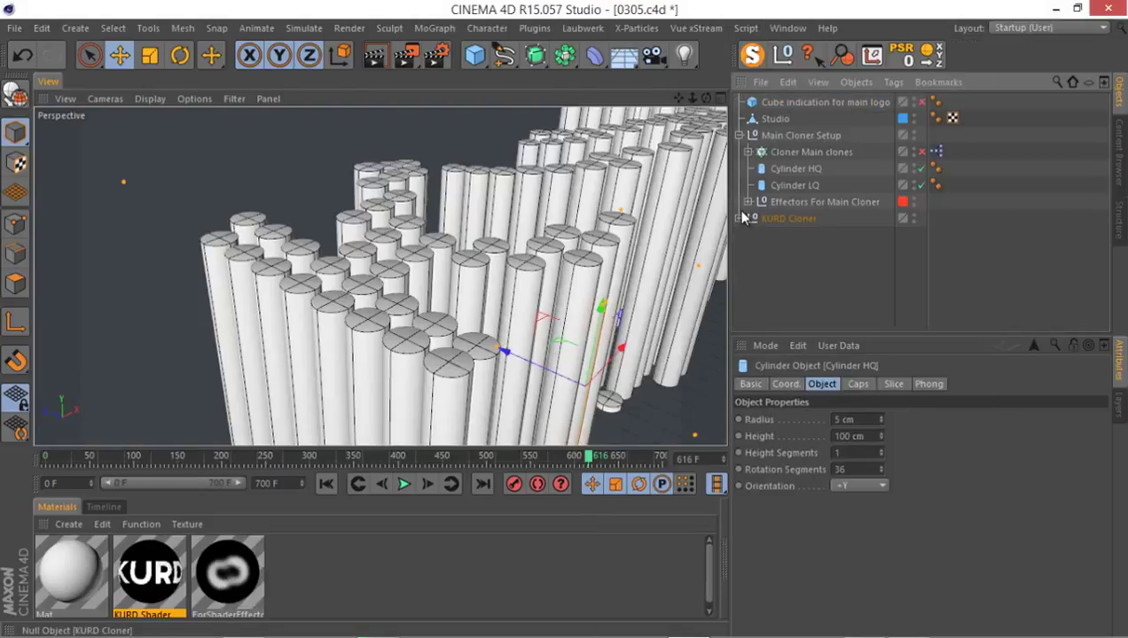
pyautogui.click(739, 135)
pyautogui.click(794, 208)
pyautogui.hotkey('ctrl', 'v')
pyautogui.moveTo(790, 105); pyautogui.dragTo(775, 176)
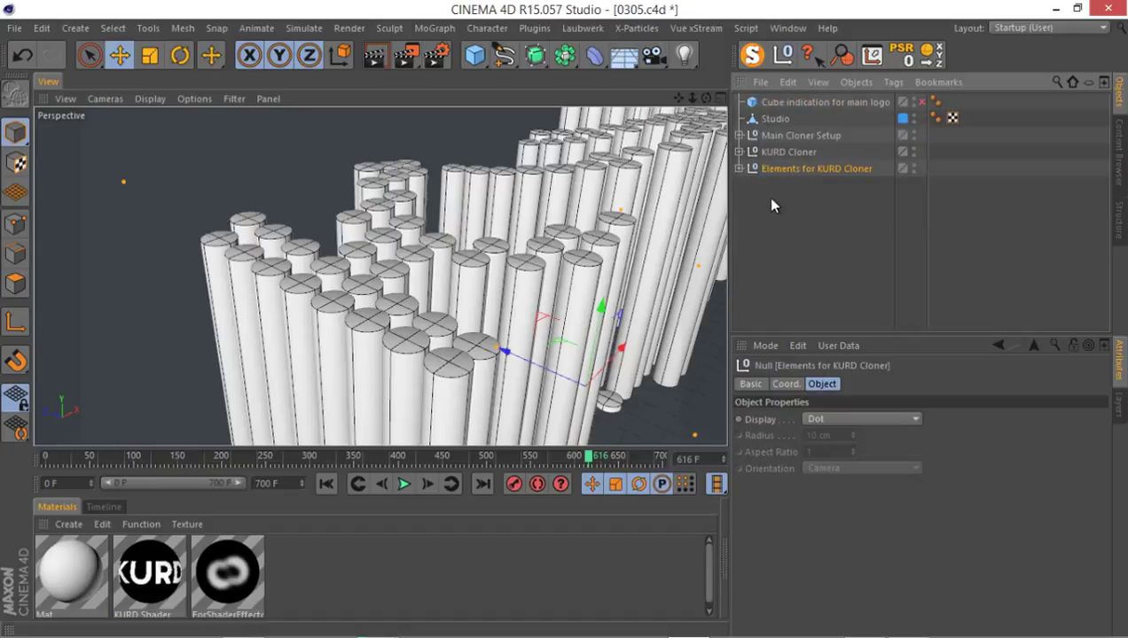
pyautogui.click(738, 152)
pyautogui.moveTo(942, 334); pyautogui.dragTo(942, 534)
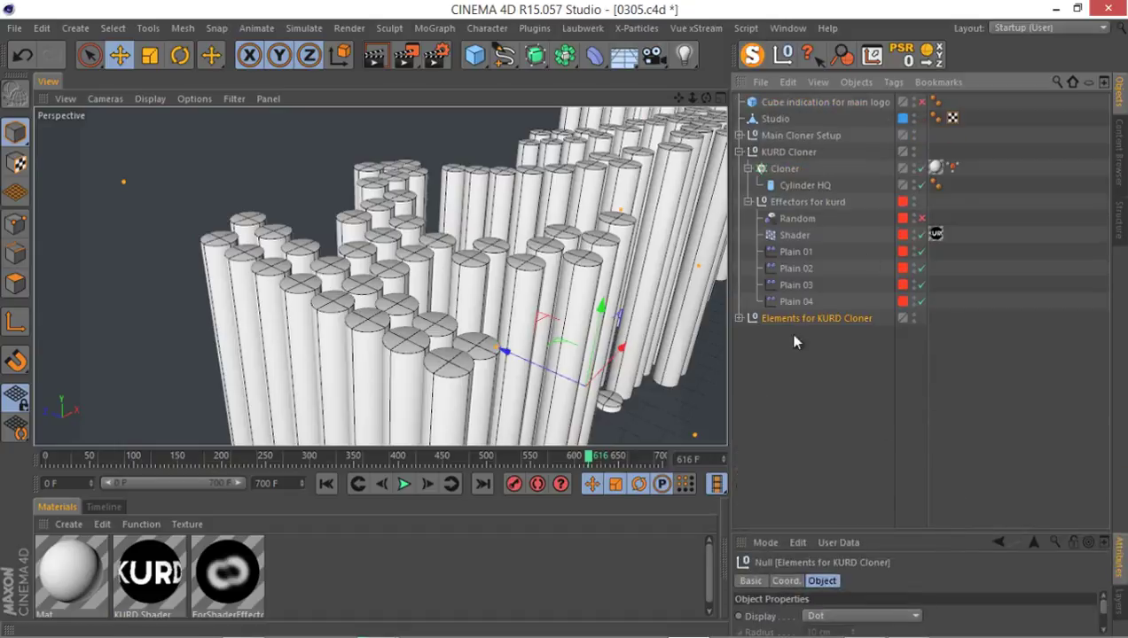
pyautogui.click(739, 318)
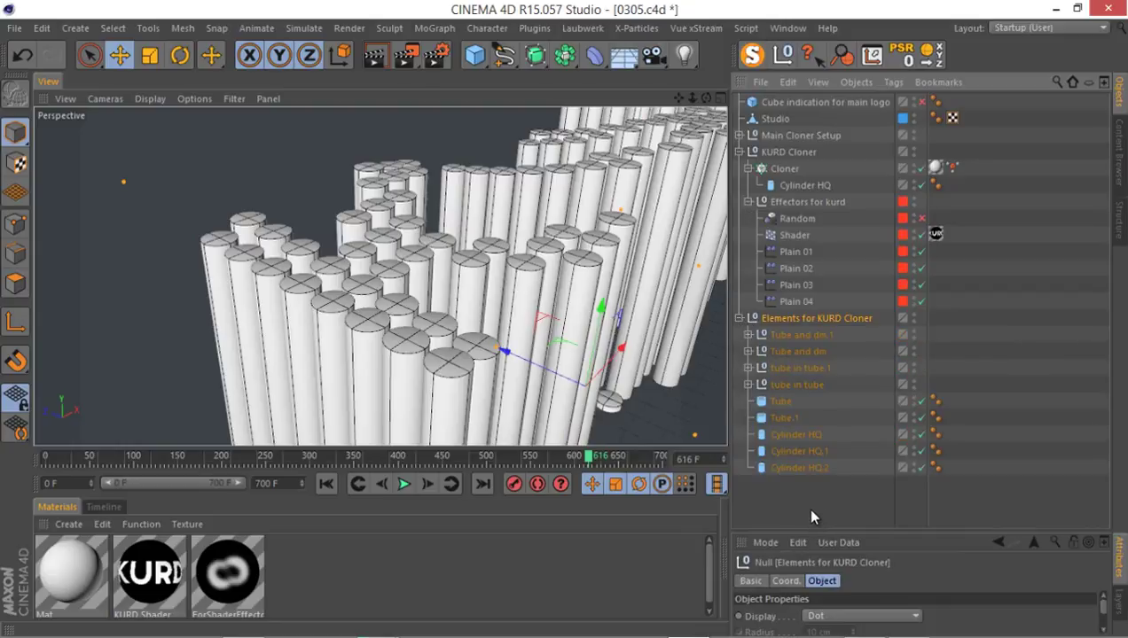
pyautogui.moveTo(807, 509)
pyautogui.mouseDown()
pyautogui.moveTo(772, 340)
pyautogui.moveTo(781, 336)
pyautogui.mouseUp()
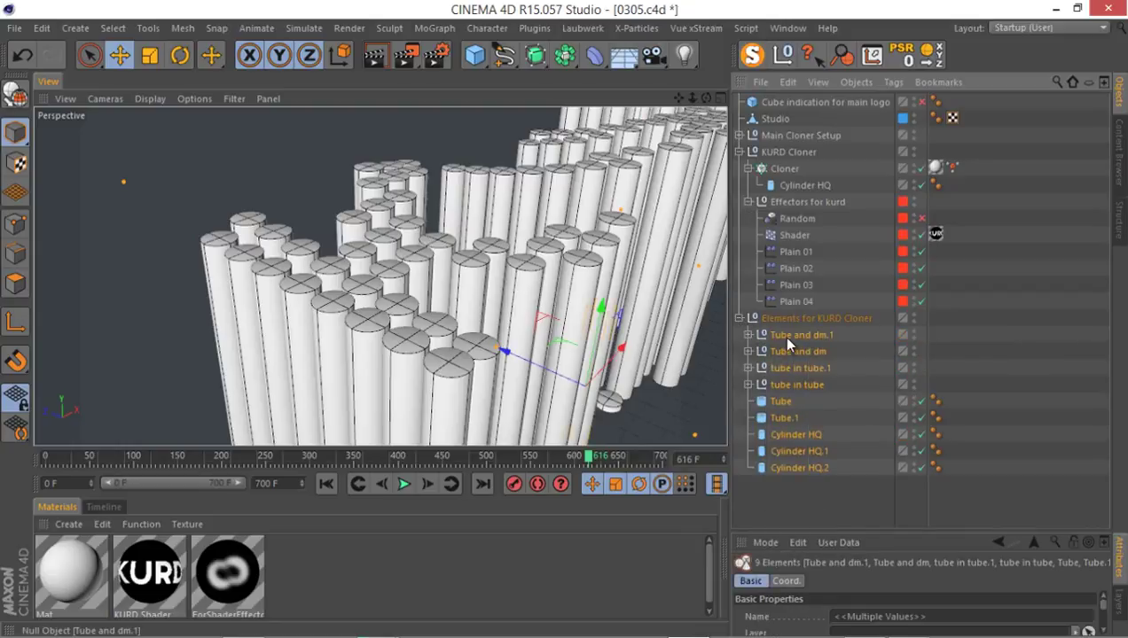
# Move the eight tube groups, tubes and cylinders (adding Cylinder HQ.2) into the KURD Cloner's Cloner
pyautogui.keyDown('ctrl'); pyautogui.click(791, 468); pyautogui.keyUp('ctrl')
pyautogui.keyDown('ctrl'); pyautogui.click(815, 182); pyautogui.keyUp('ctrl')
pyautogui.moveTo(796, 262); pyautogui.dragTo(778, 169)
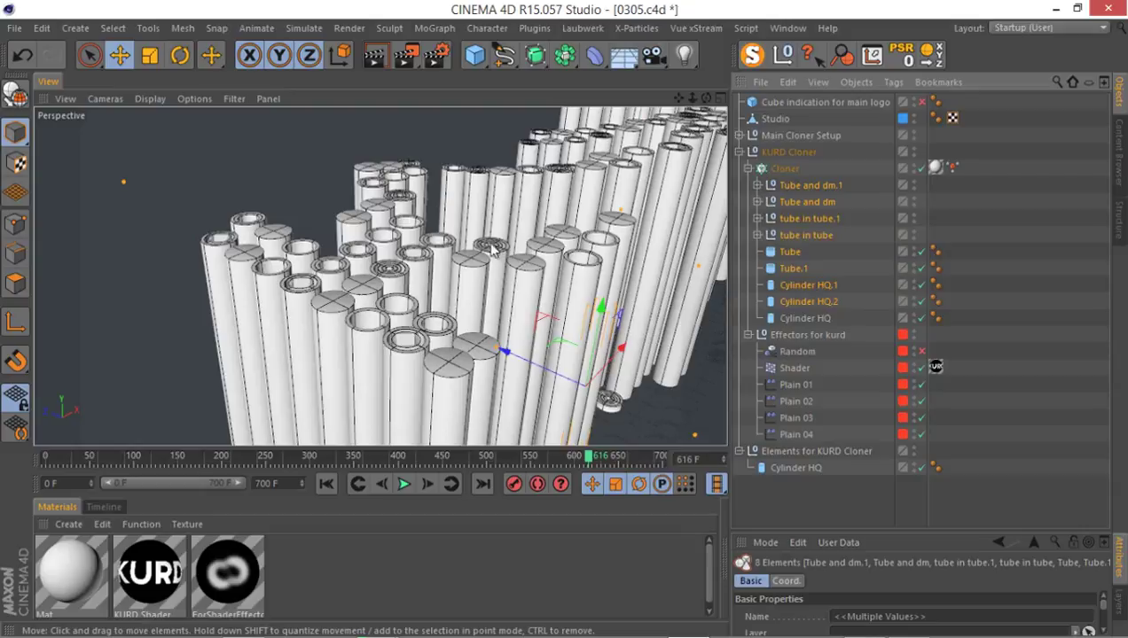
pyautogui.scroll(1, 509, 256)
pyautogui.scroll(1, 501, 262)
pyautogui.scroll(2, 487, 275)
pyautogui.scroll(1, 468, 292)
pyautogui.moveTo(468, 293)
pyautogui.keyDown('alt'); pyautogui.mouseDown()
pyautogui.moveTo(447, 264)
pyautogui.moveTo(241, 327)
pyautogui.mouseUp(); pyautogui.keyUp('alt')
pyautogui.moveTo(384, 243)
pyautogui.keyDown('alt'); pyautogui.mouseDown()
pyautogui.moveTo(284, 284)
pyautogui.moveTo(322, 312)
pyautogui.moveTo(375, 290)
pyautogui.mouseUp(); pyautogui.keyUp('alt')
pyautogui.scroll(2, 375, 289)
pyautogui.scroll(2, 391, 275)
pyautogui.scroll(1, 373, 293)
pyautogui.scroll(2, 345, 317)
pyautogui.scroll(1, 346, 317)
pyautogui.scroll(2, 418, 294)
pyautogui.scroll(2, 399, 319)
pyautogui.scroll(2, 372, 361)
pyautogui.moveTo(370, 362)
pyautogui.keyDown('alt'); pyautogui.mouseDown()
pyautogui.moveTo(370, 406)
pyautogui.moveTo(420, 378)
pyautogui.moveTo(565, 238)
pyautogui.moveTo(456, 242)
pyautogui.moveTo(436, 330)
pyautogui.moveTo(396, 397)
pyautogui.moveTo(510, 272)
pyautogui.moveTo(583, 229)
pyautogui.moveTo(342, 296)
pyautogui.moveTo(335, 264)
pyautogui.mouseUp(); pyautogui.keyUp('alt')
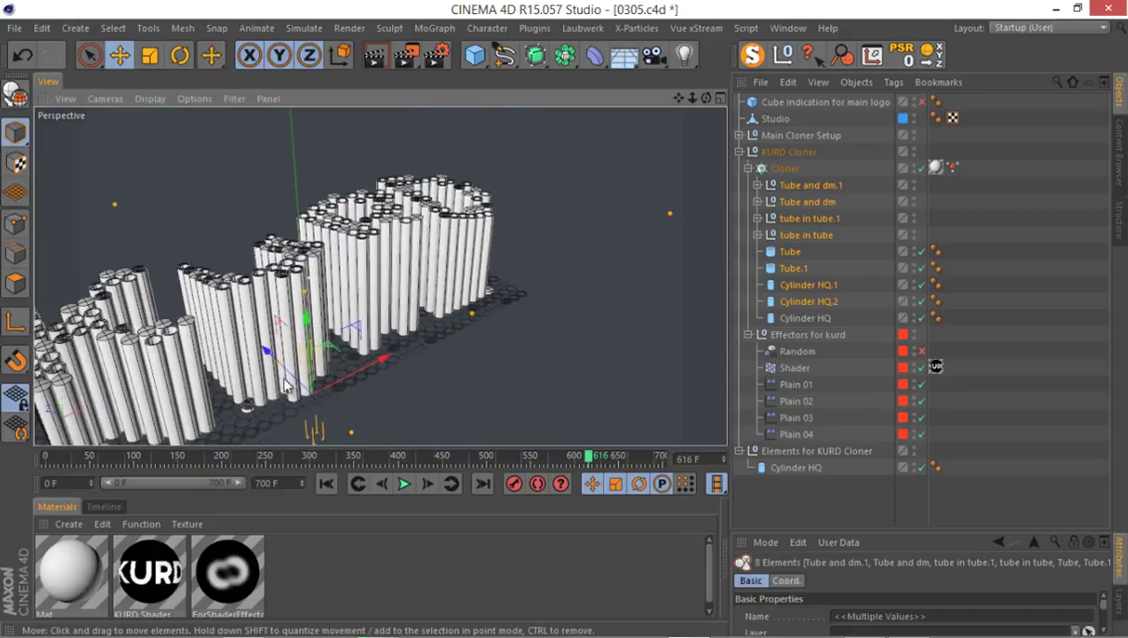
pyautogui.moveTo(297, 460)
pyautogui.mouseDown()
pyautogui.moveTo(166, 450)
pyautogui.moveTo(58, 459)
pyautogui.moveTo(388, 467)
pyautogui.mouseUp()
pyautogui.scroll(2, 510, 253)
pyautogui.scroll(3, 510, 253)
pyautogui.moveTo(510, 253)
pyautogui.keyDown('alt'); pyautogui.mouseDown()
pyautogui.moveTo(46, 300)
pyautogui.moveTo(330, 222)
pyautogui.moveTo(259, 356)
pyautogui.mouseUp(); pyautogui.keyUp('alt')
pyautogui.scroll(3, 223, 253)
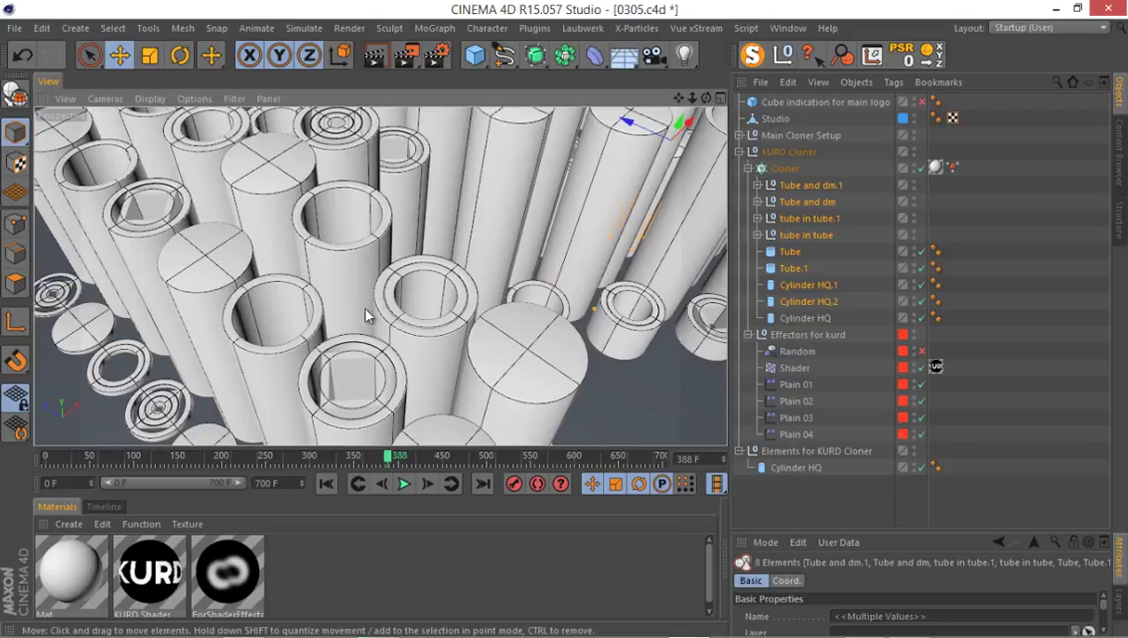
pyautogui.scroll(-5, 252, 382)
pyautogui.scroll(-3, 249, 407)
pyautogui.moveTo(231, 399)
pyautogui.keyDown('alt'); pyautogui.mouseDown()
pyautogui.moveTo(347, 364)
pyautogui.moveTo(101, 289)
pyautogui.mouseUp(); pyautogui.keyUp('alt')
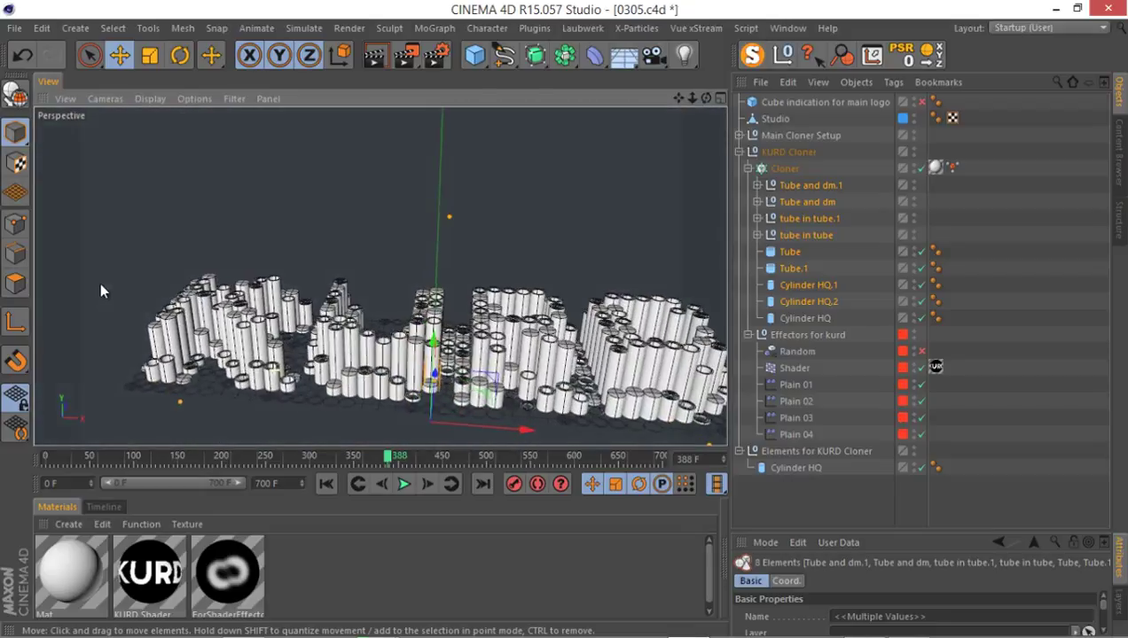
# Delete the Elements for KURD Cloner group and collapse the Effectors, Cloner and KURD Cloner hierarchies
pyautogui.click(748, 335)
pyautogui.click(748, 169)
pyautogui.click(788, 204)
pyautogui.press('Delete')
pyautogui.click(738, 152)
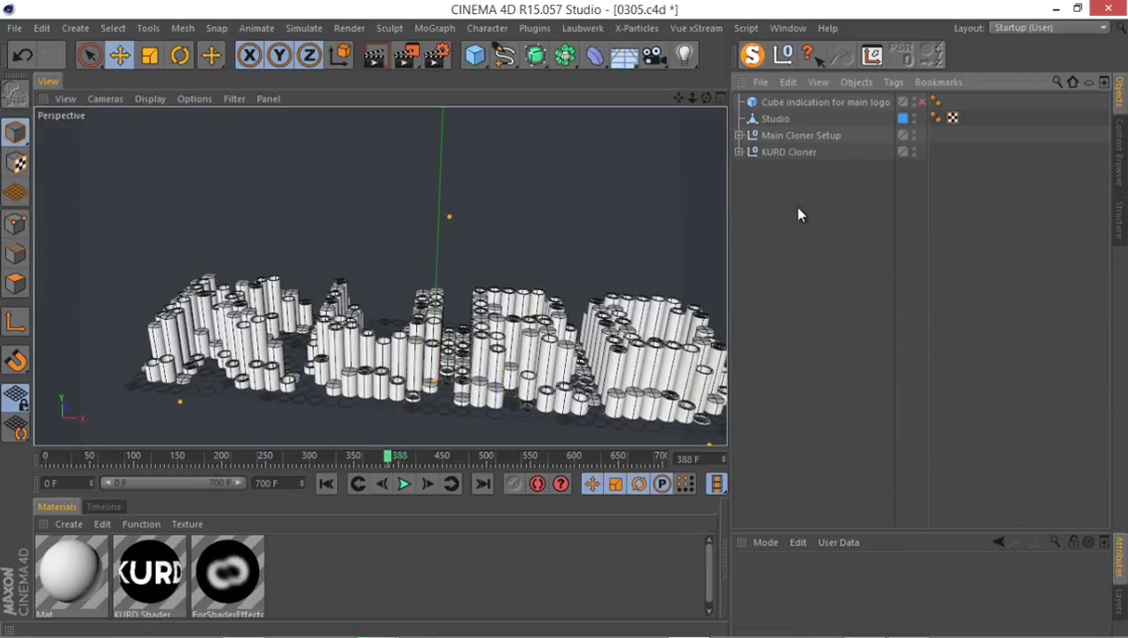